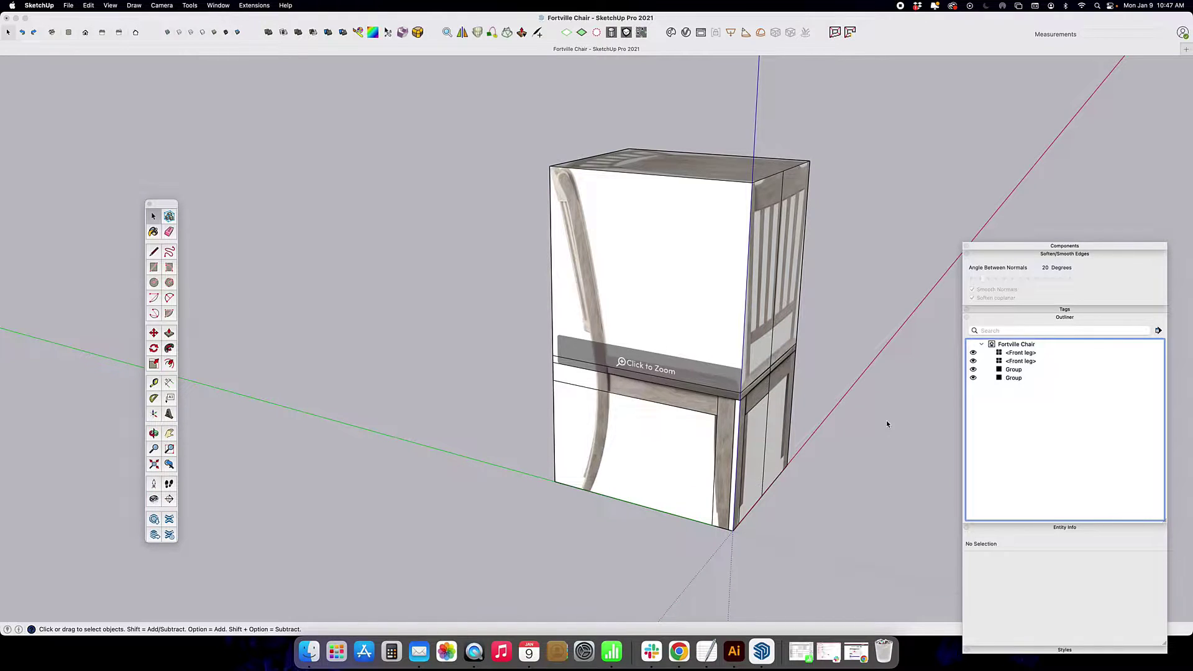
Hide the photo-textured reference box group in the Outliner
middle_click_drag(837, 261, 564, 207)
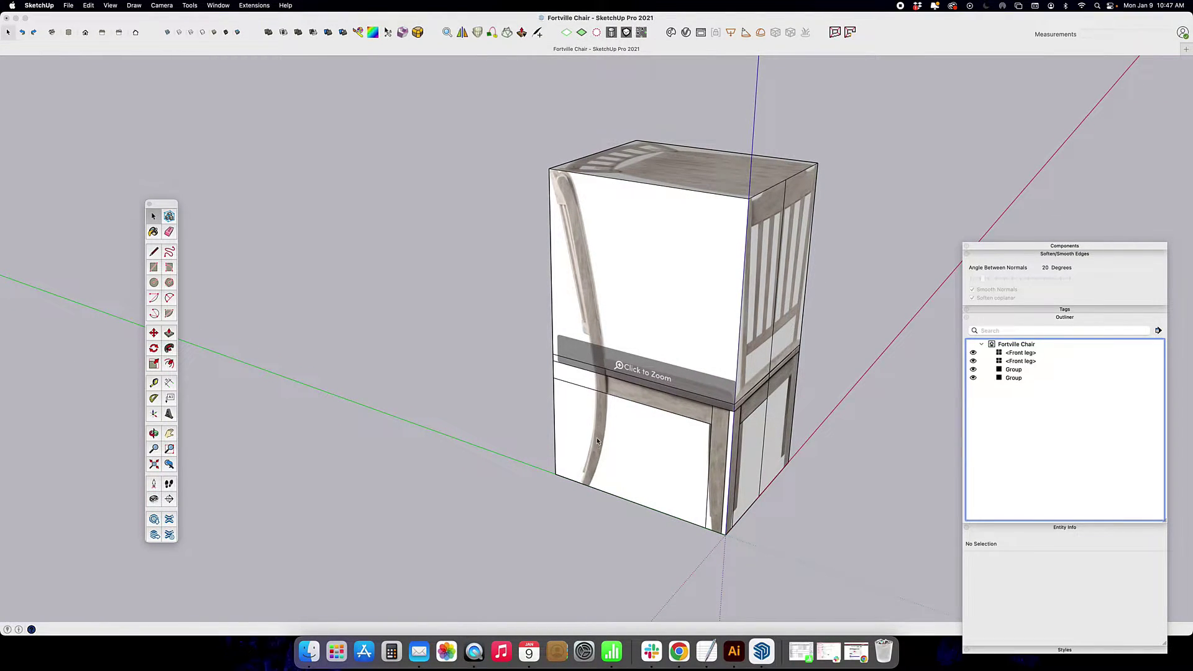
middle_click_drag(597, 188, 626, 415)
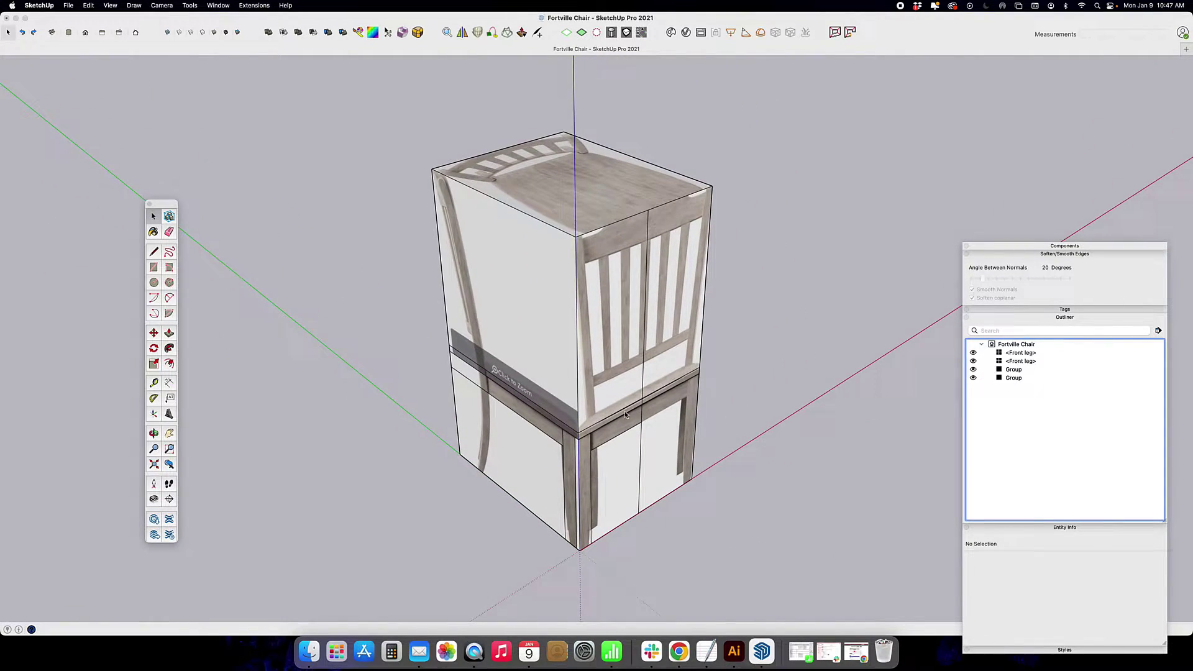
left_click(974, 370)
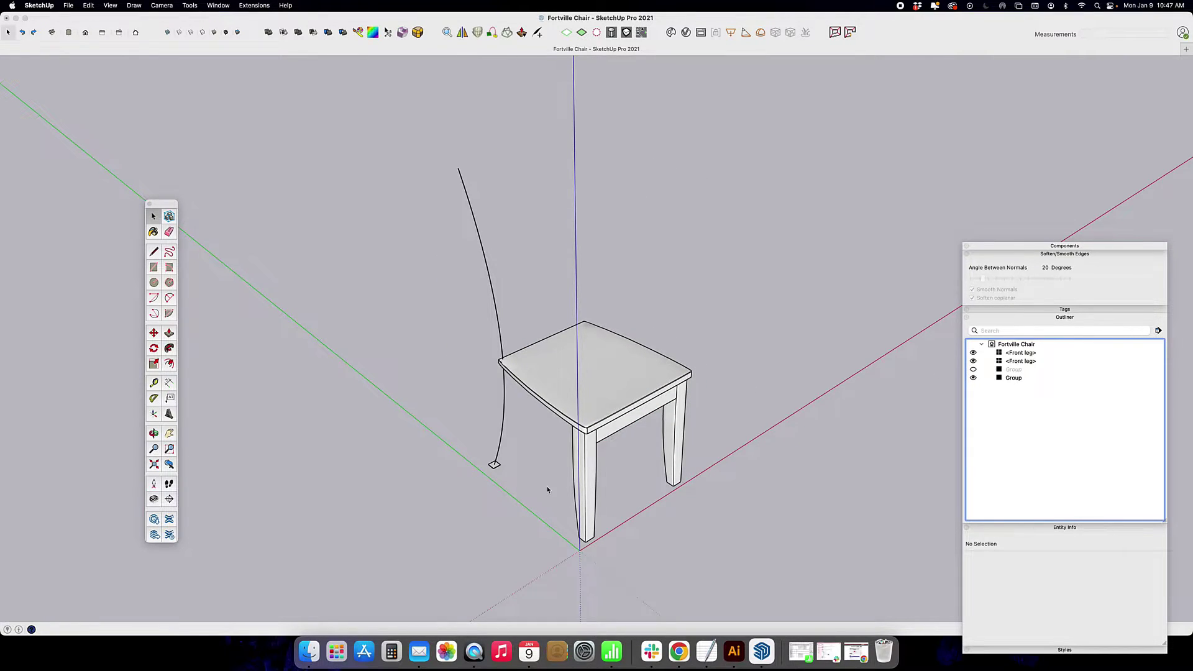
Select the small square at the foot of the curved back-leg guide
middle_click_drag(635, 427, 524, 494)
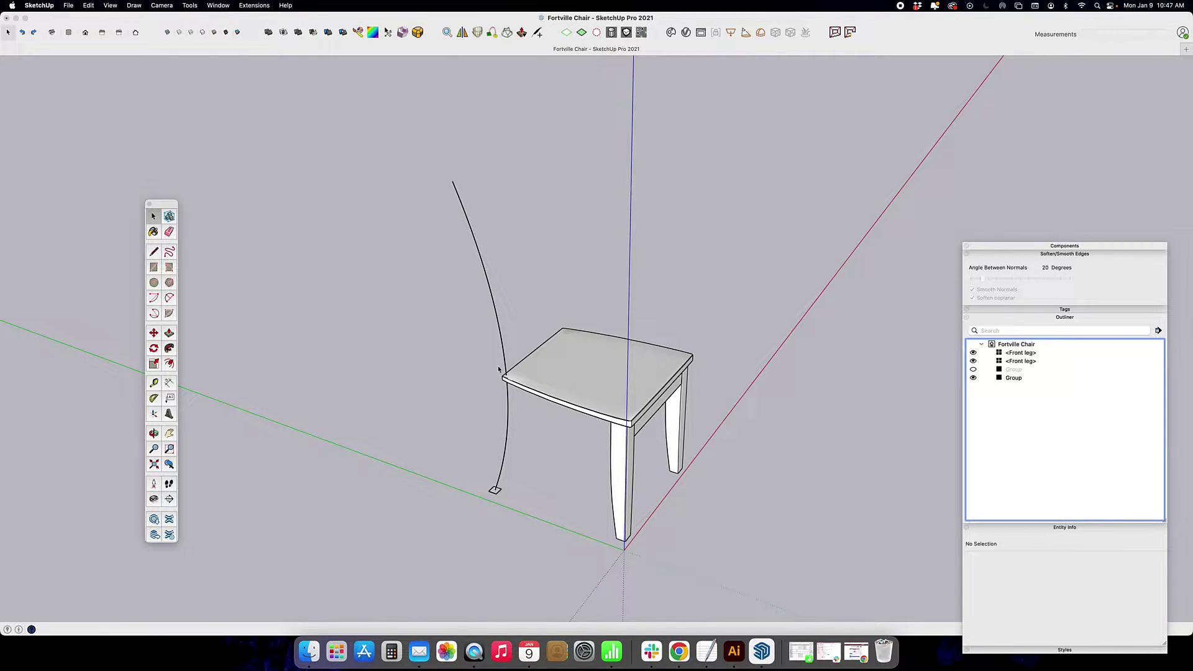
middle_click_drag(547, 477, 711, 418)
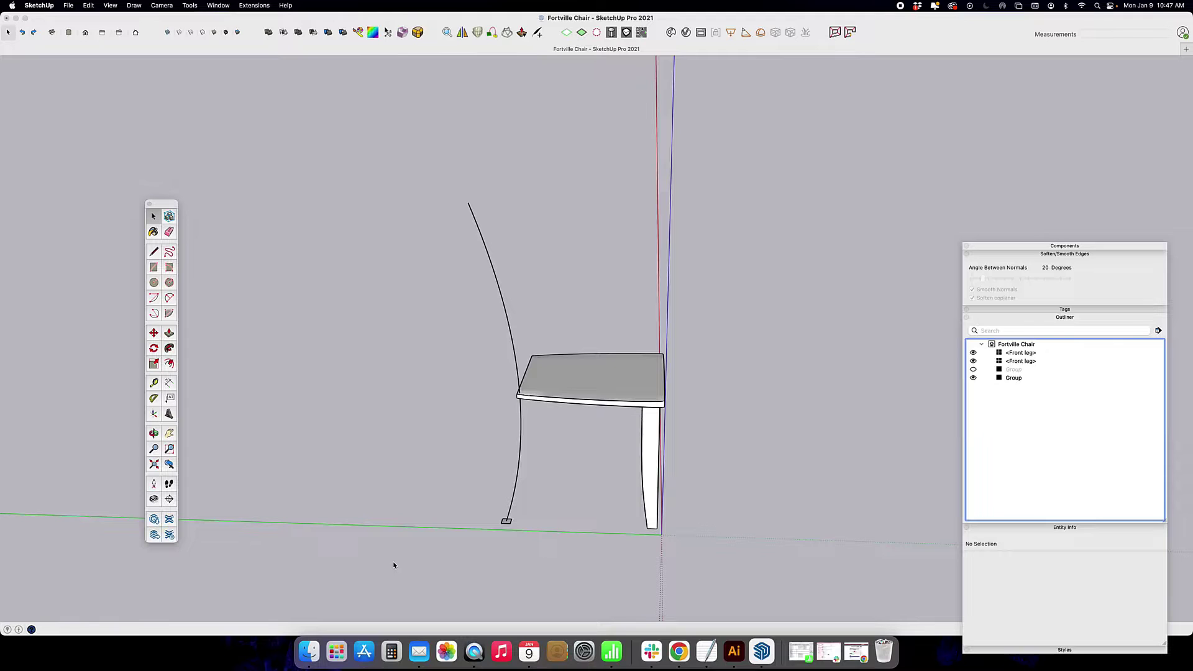
left_click(482, 504)
mouse_move(474, 515)
left_mouse_down()
mouse_move(525, 547)
mouse_move(516, 536)
left_mouse_up()
scroll(516, 537, "up", 5)
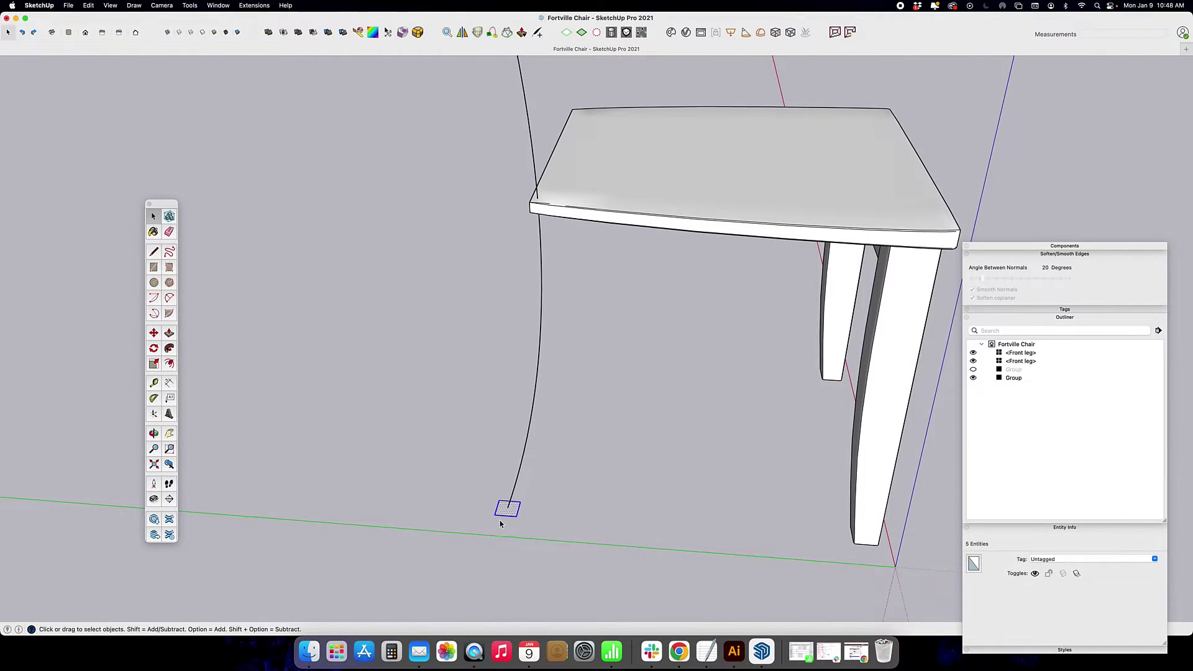
middle_click_drag(507, 510, 500, 537)
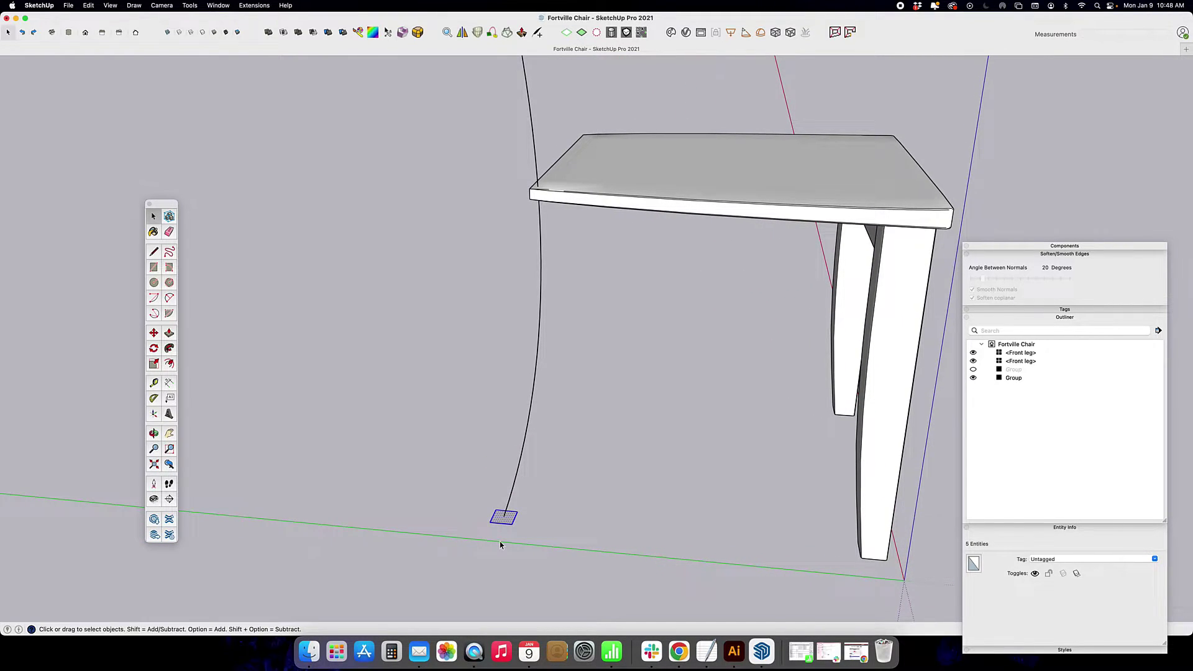
Copy the foot square to a point partway up the back-leg curve
key("m")
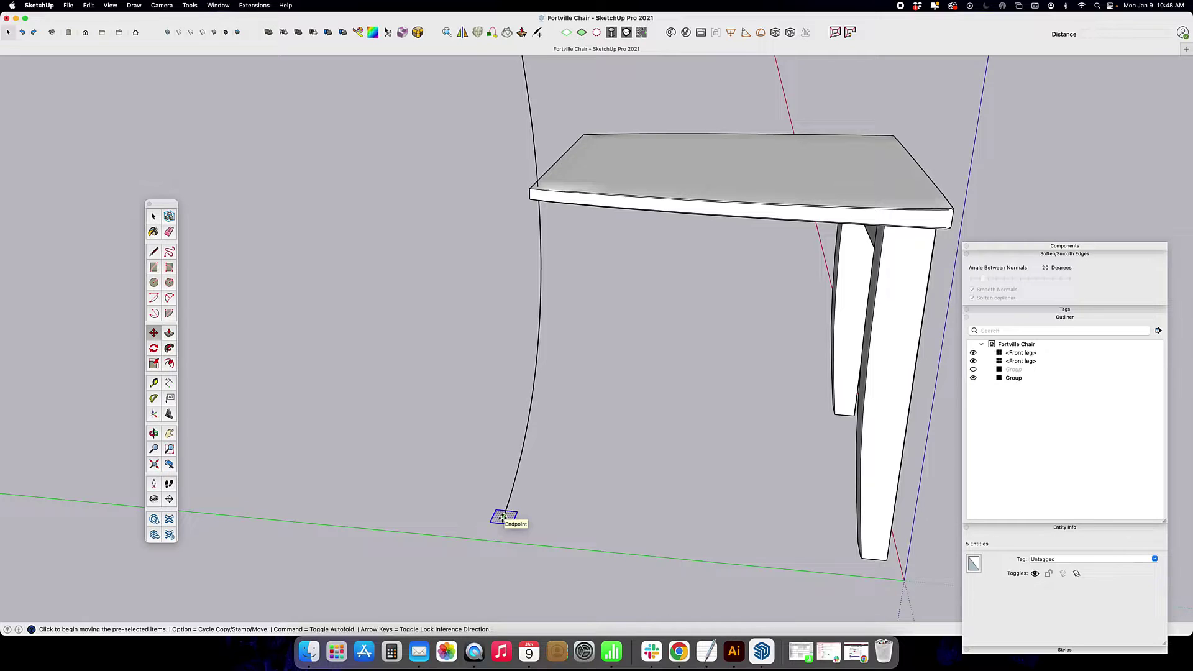
left_click(503, 517)
key("alt")
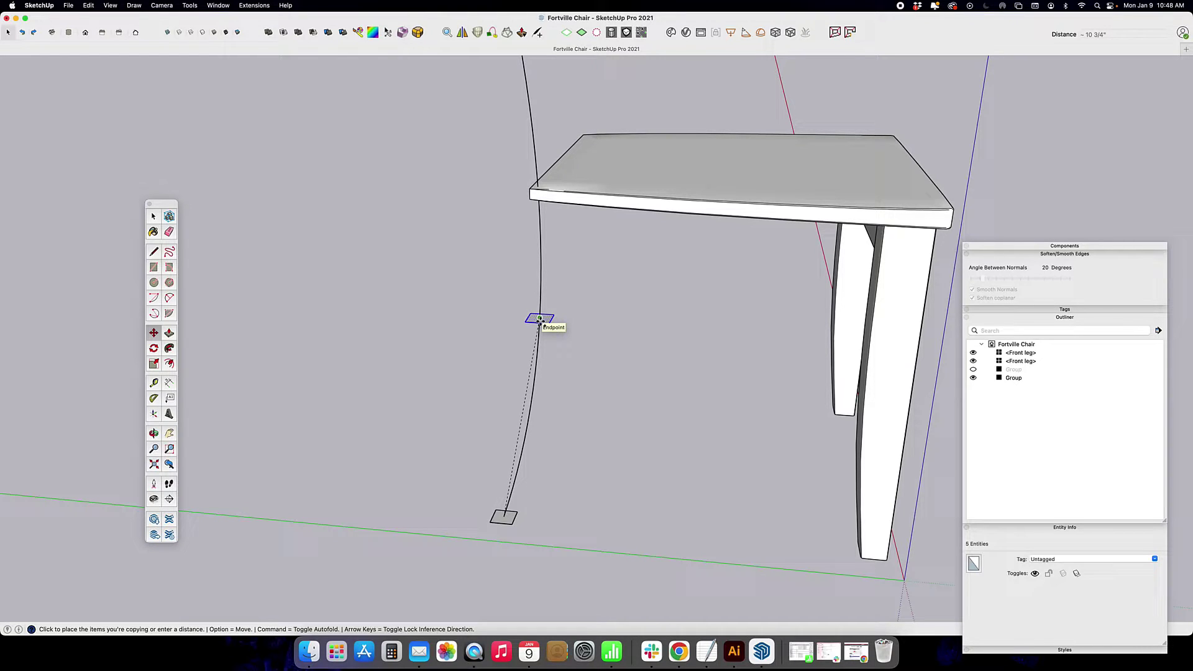
left_click(540, 319)
scroll(530, 430, "up", 5)
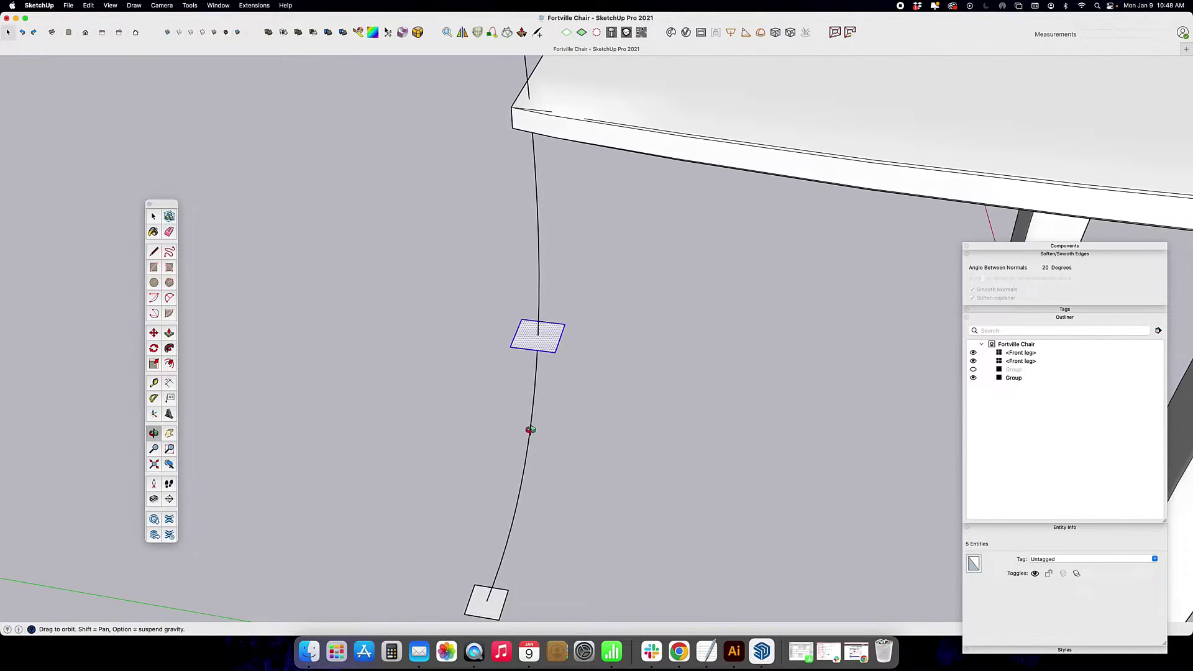
scroll(530, 430, "down", 5)
Enlarge the copied square slightly about its centre along green and red
key("s")
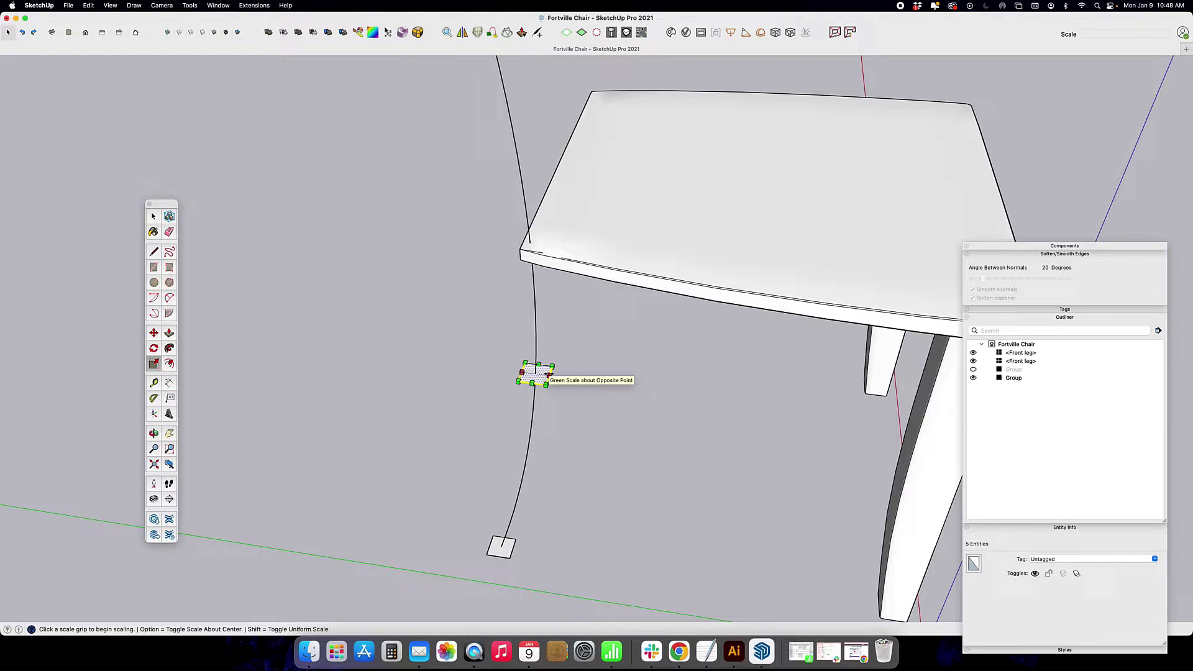
left_click_drag(548, 375, 549, 373, "alt")
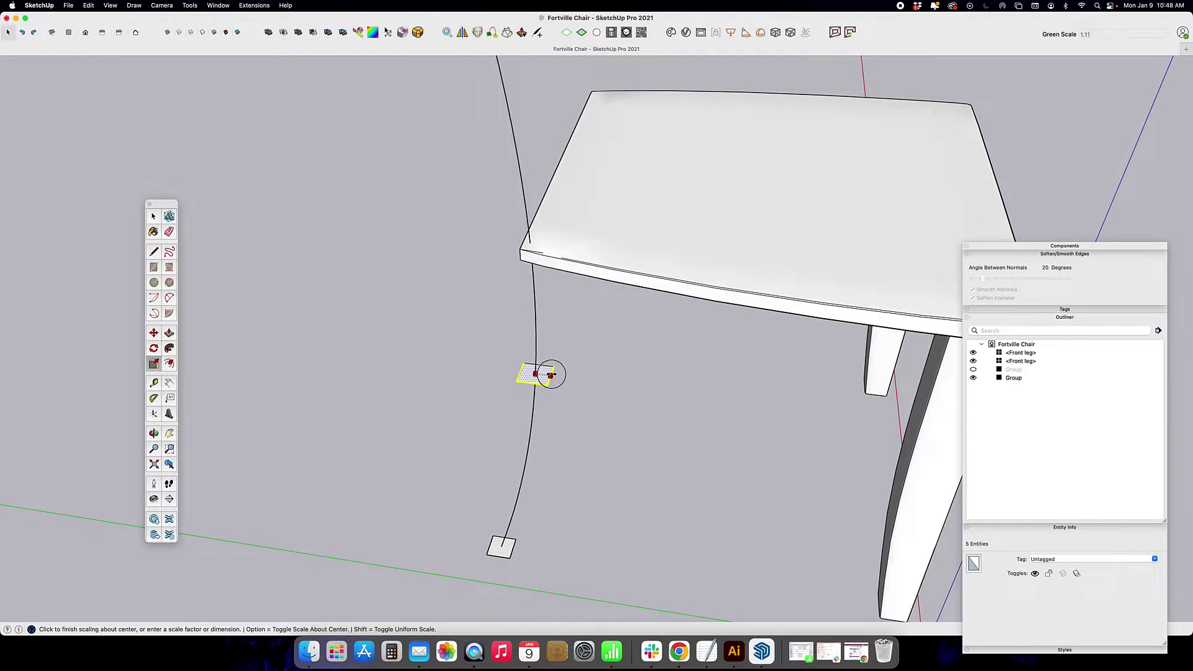
left_click(536, 365)
key("alt")
left_click(562, 366)
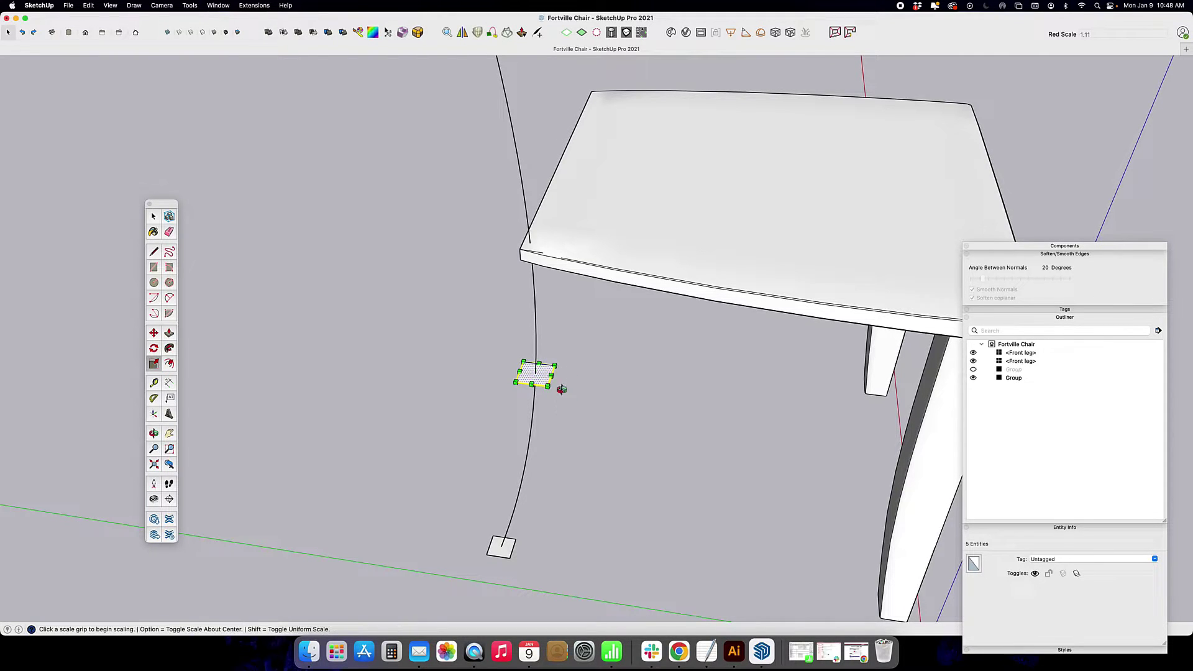
middle_click_drag(560, 389, 615, 349)
Copy the square to the seat's front corner and scale it about its centre
key("m")
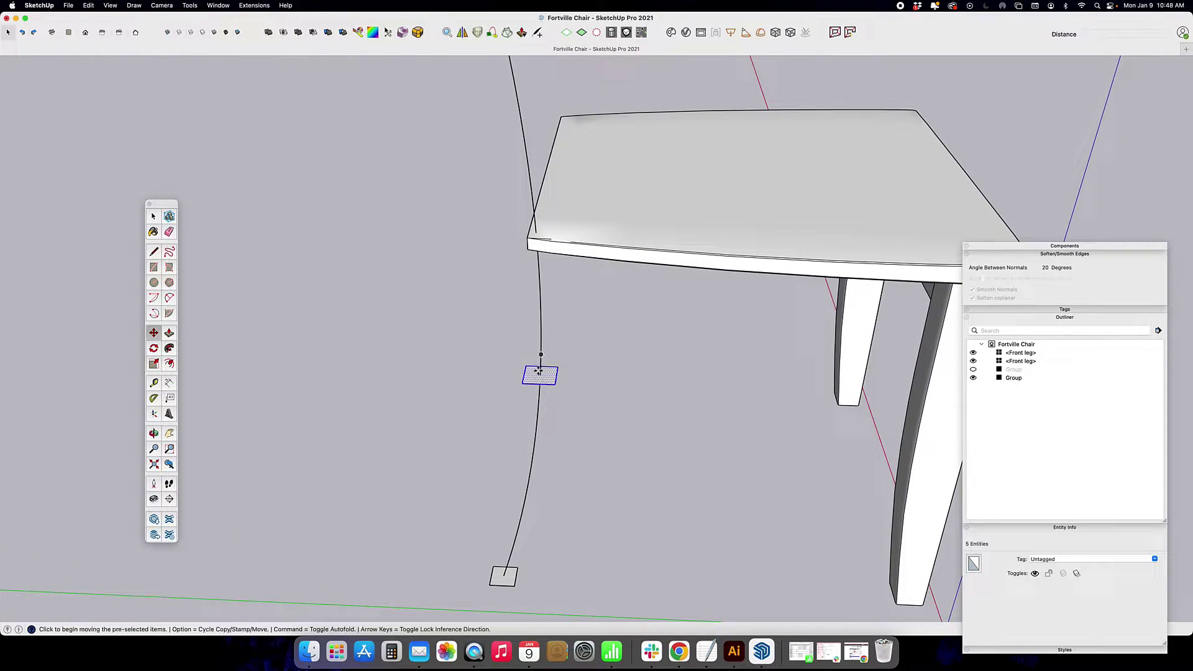
left_click(541, 374)
key("alt")
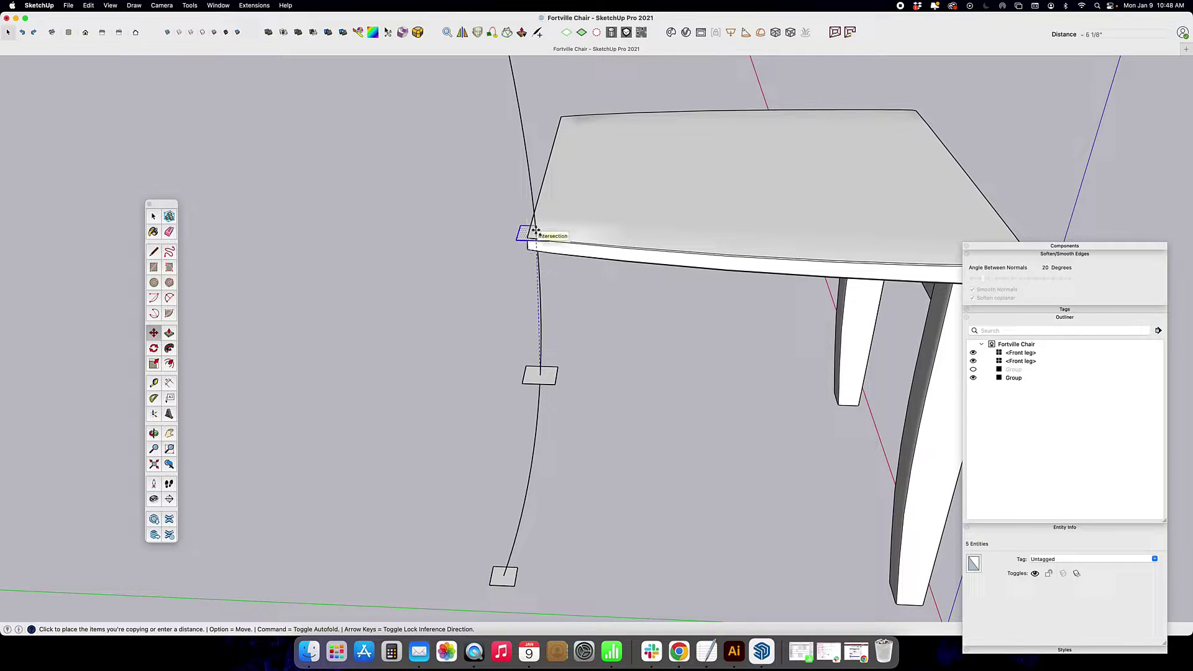
left_click(538, 235)
key("s")
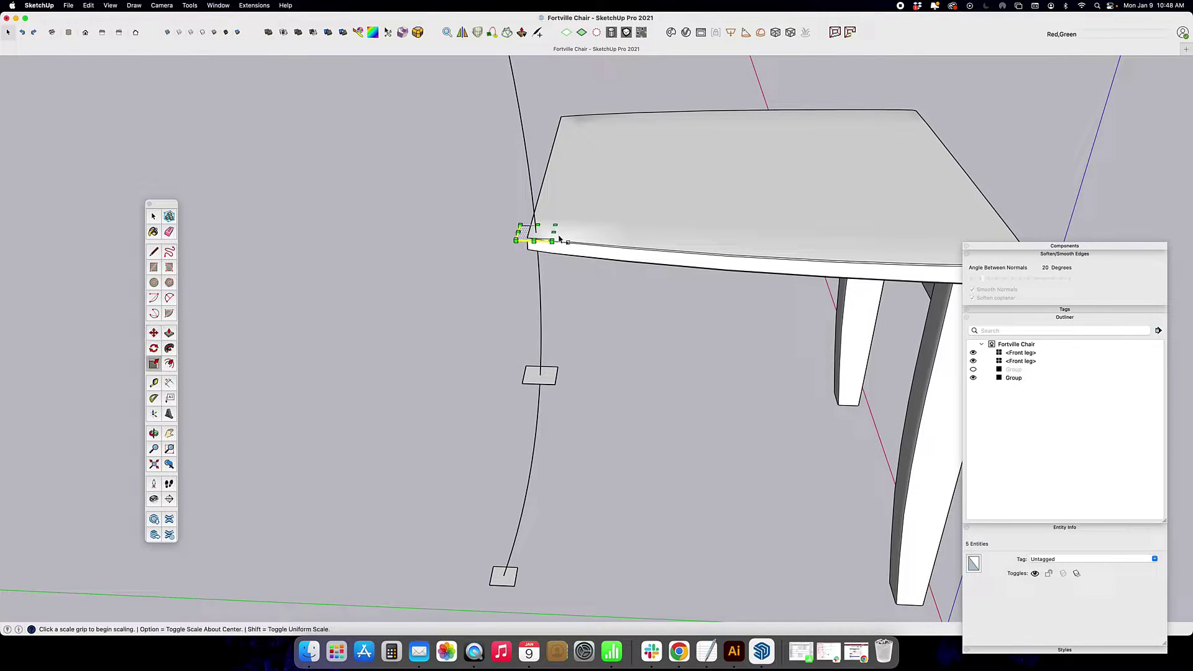
left_click(554, 234)
key("alt")
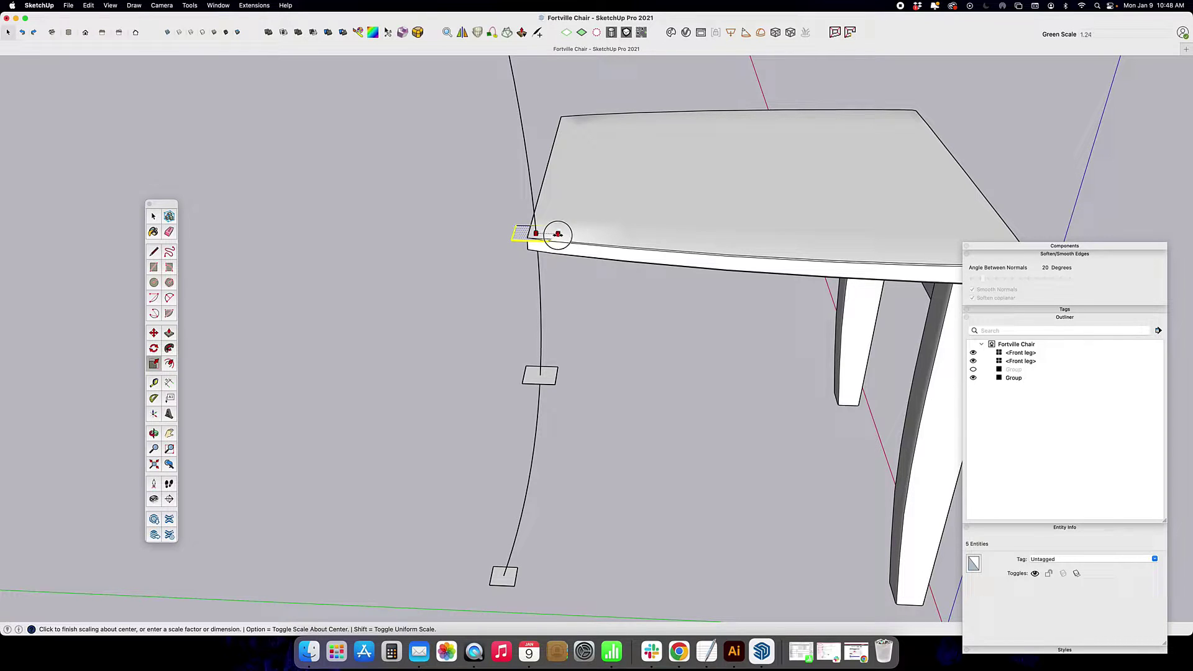
left_click(558, 234)
middle_click_drag(558, 235, 474, 429)
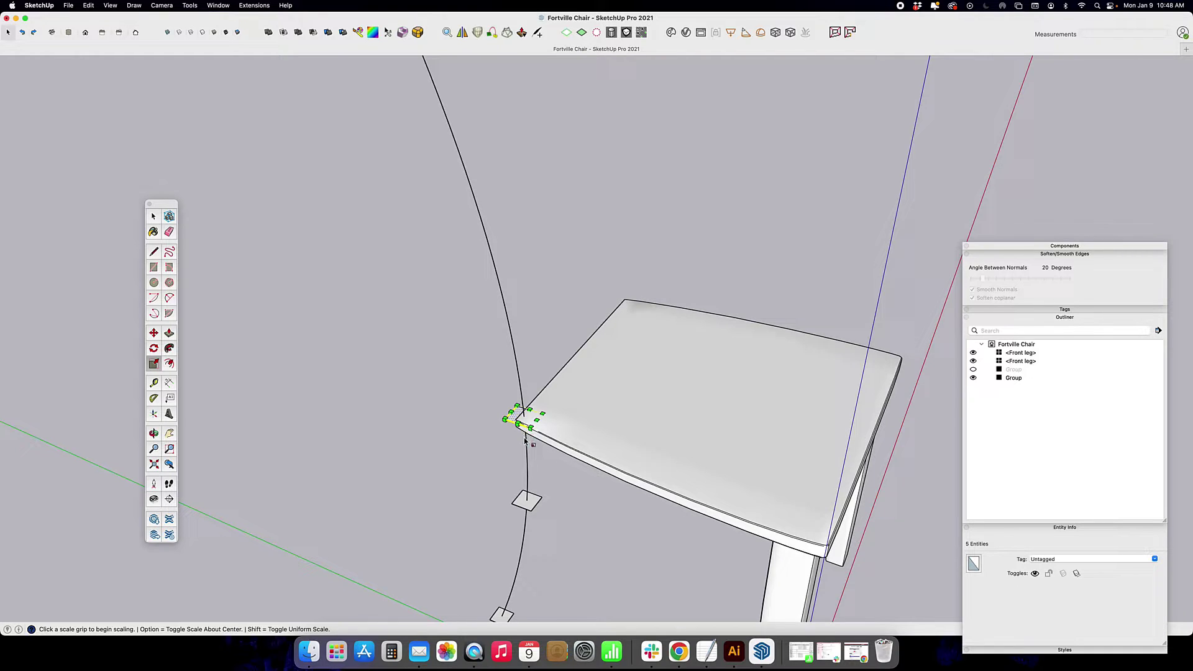
Copy the corner square to a point higher up the curve
key("m")
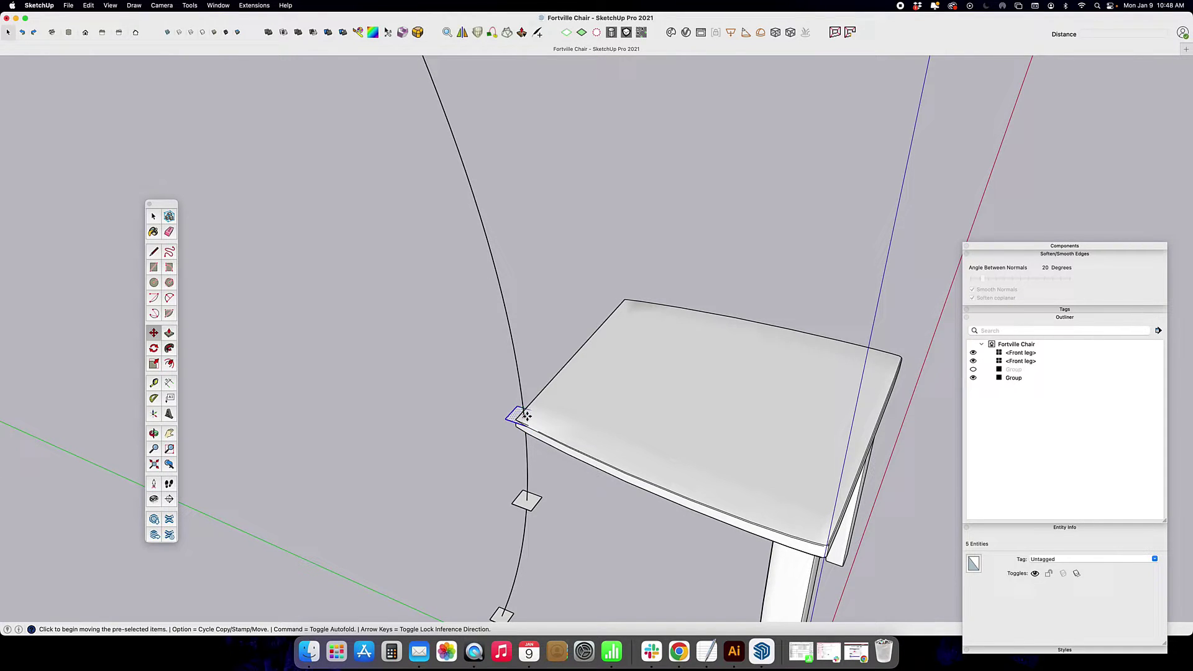
left_click(527, 418)
key("alt")
middle_click_drag(526, 418, 637, 261)
left_click(528, 309)
middle_click_drag(528, 309, 562, 394)
Add another square copy near the curve's top end
key("q")
middle_click_drag(562, 334, 431, 287)
key("m")
left_click(454, 252)
key("alt")
left_click(422, 178)
middle_click_drag(421, 179, 488, 616)
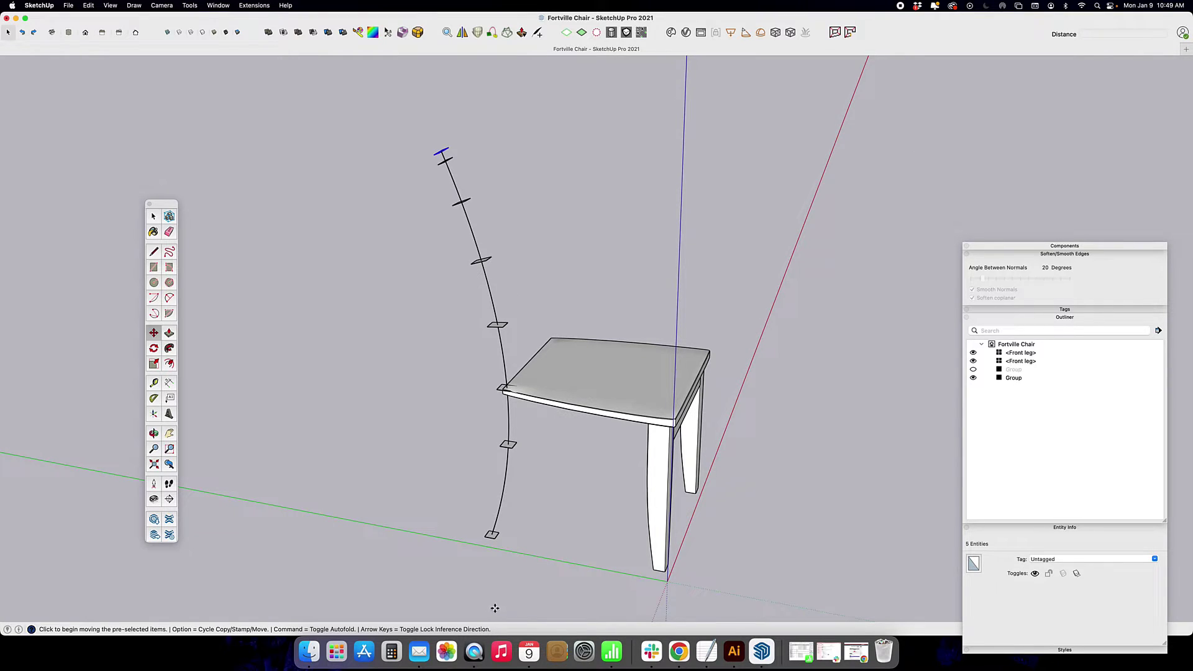
middle_click_drag(564, 389, 647, 459)
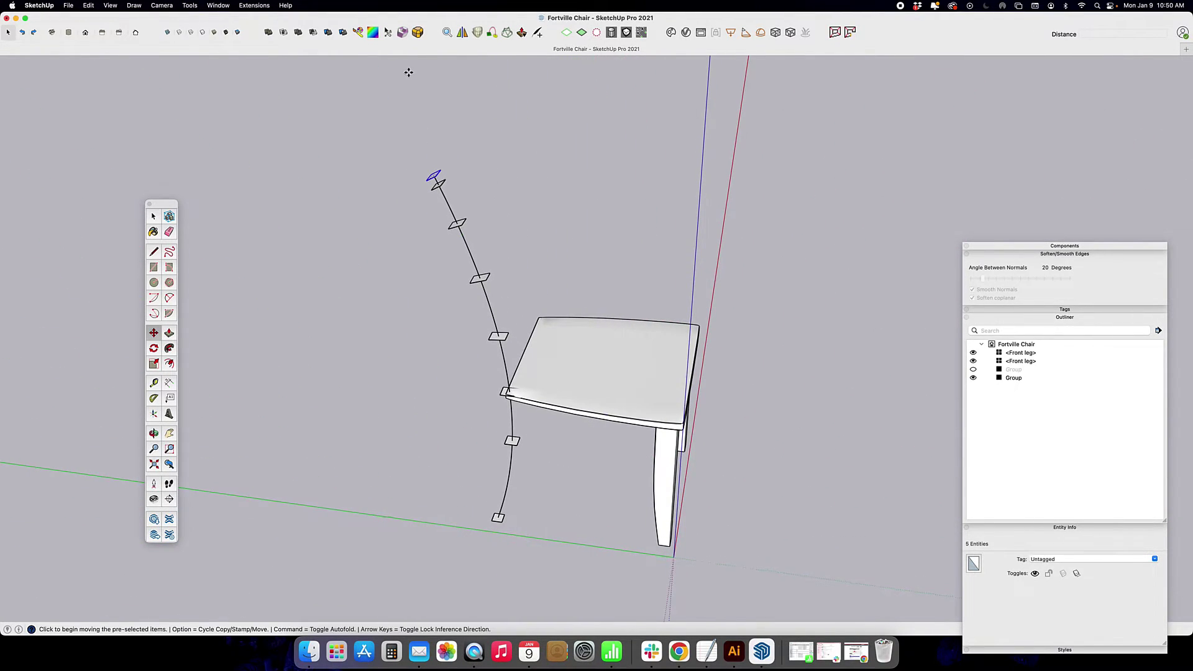
Start Curviloft Loft along Path and validate the back-leg spline as the rail
left_click(408, 107)
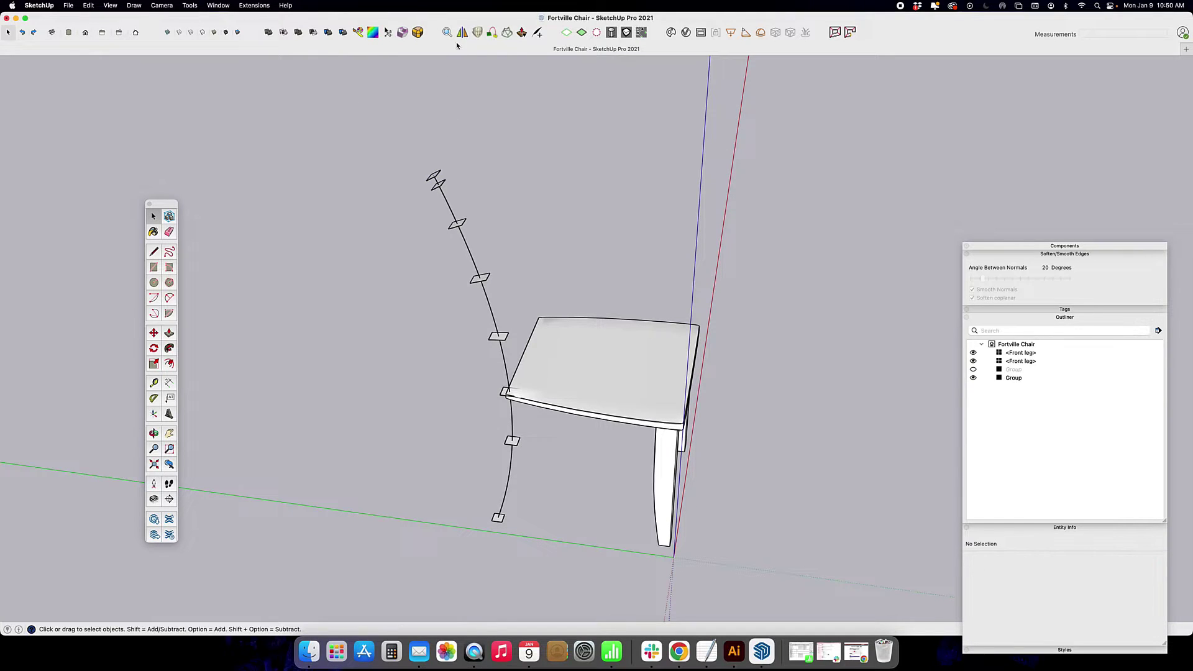
left_click(491, 34)
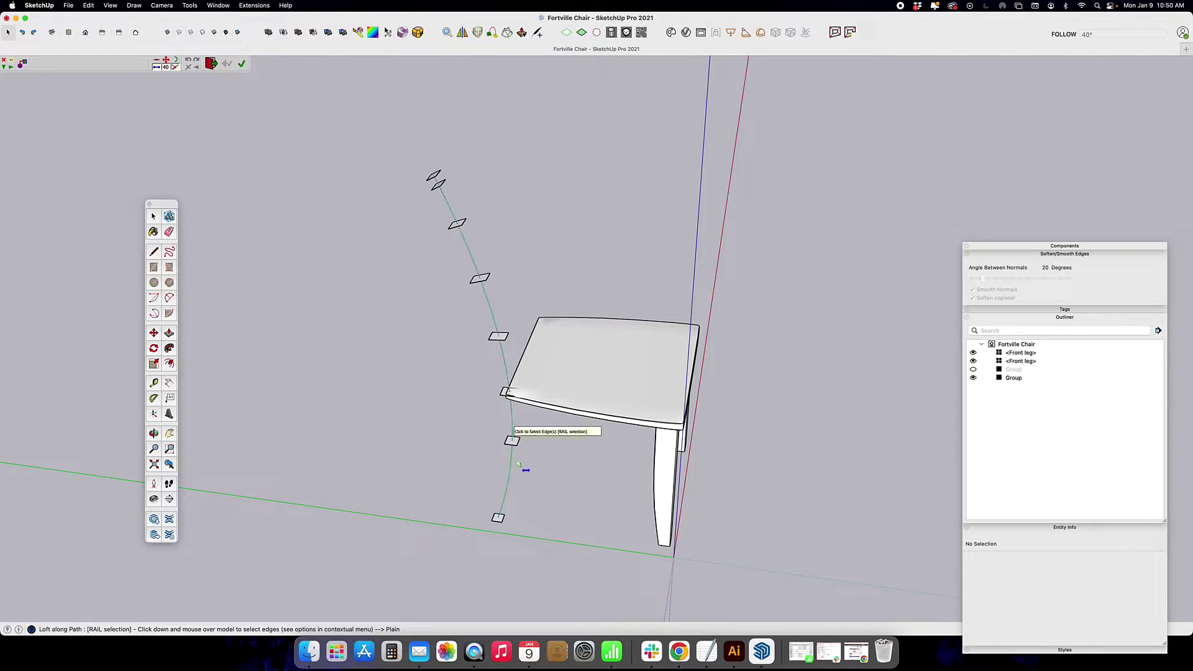
middle_click_drag(513, 501, 557, 503)
left_click(570, 474)
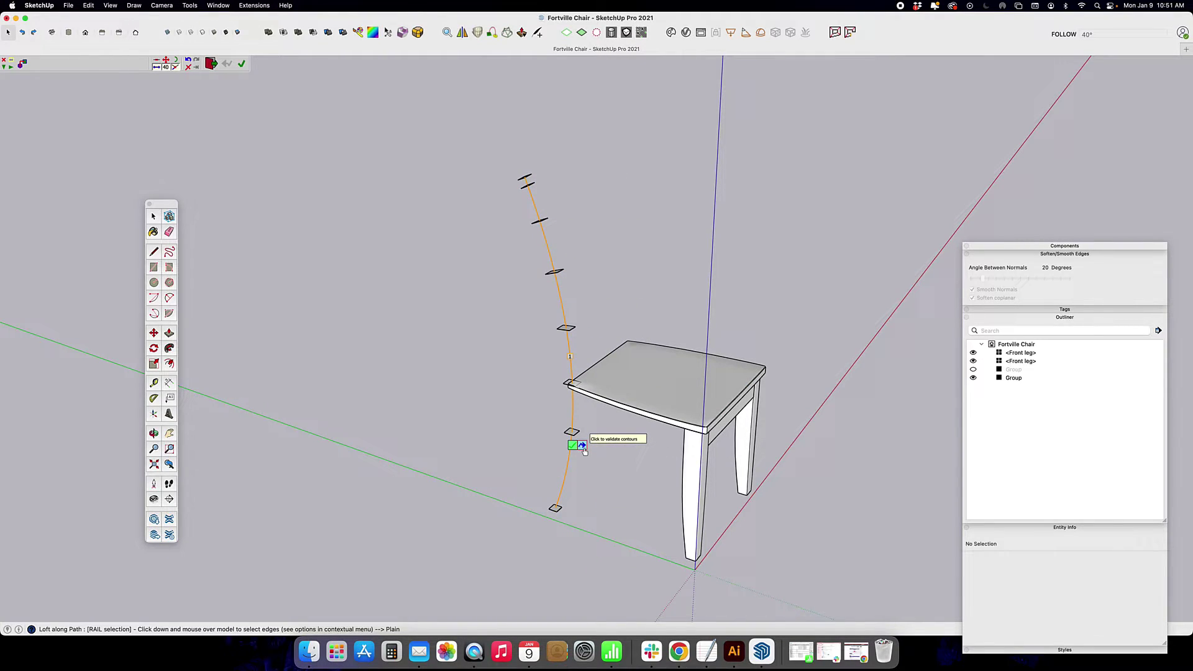
left_click(583, 446)
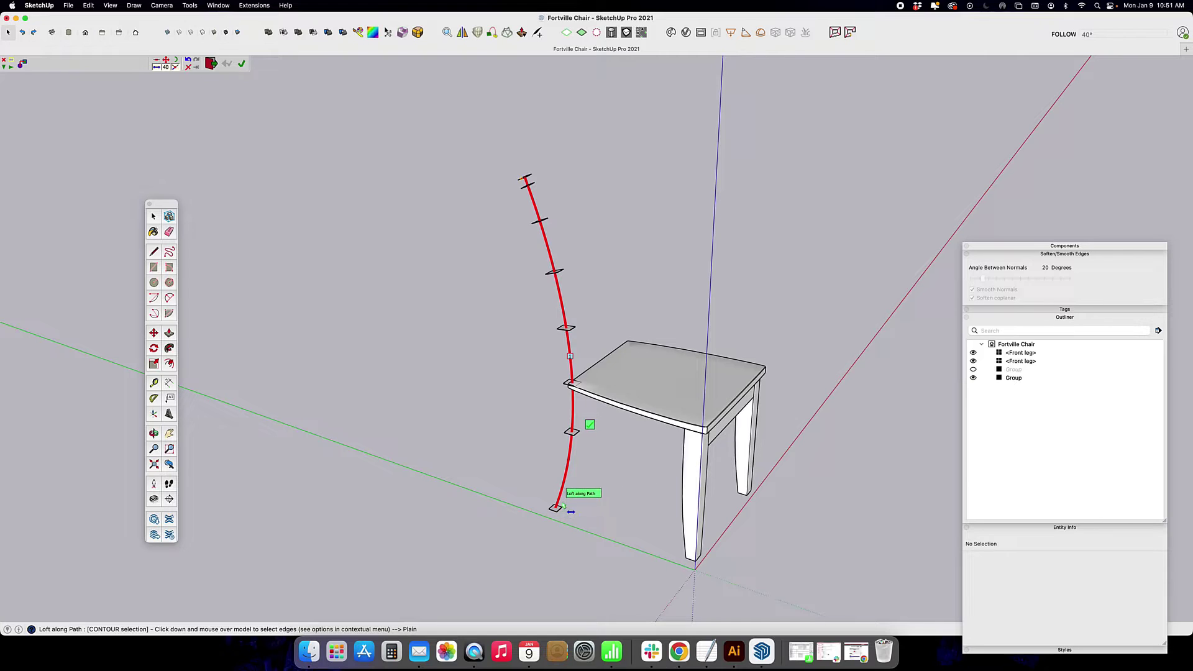
Pick the square profiles as contours from the bottom of the rail to the top
middle_click_drag(557, 507, 634, 597)
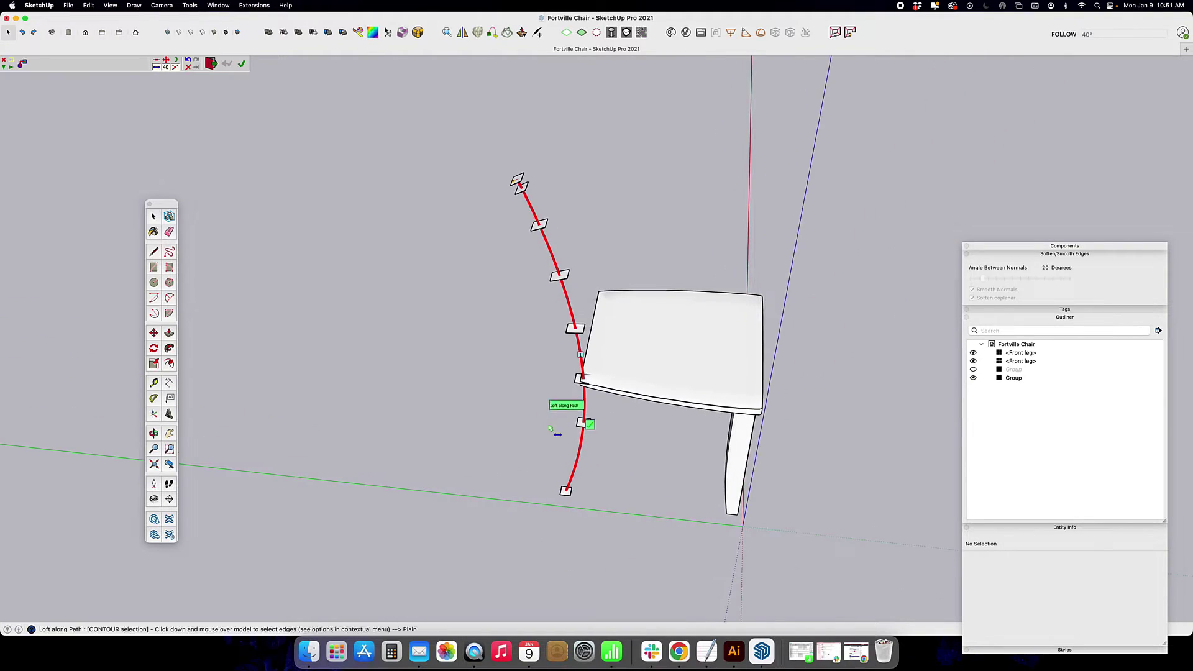
scroll(567, 497, "up", 5)
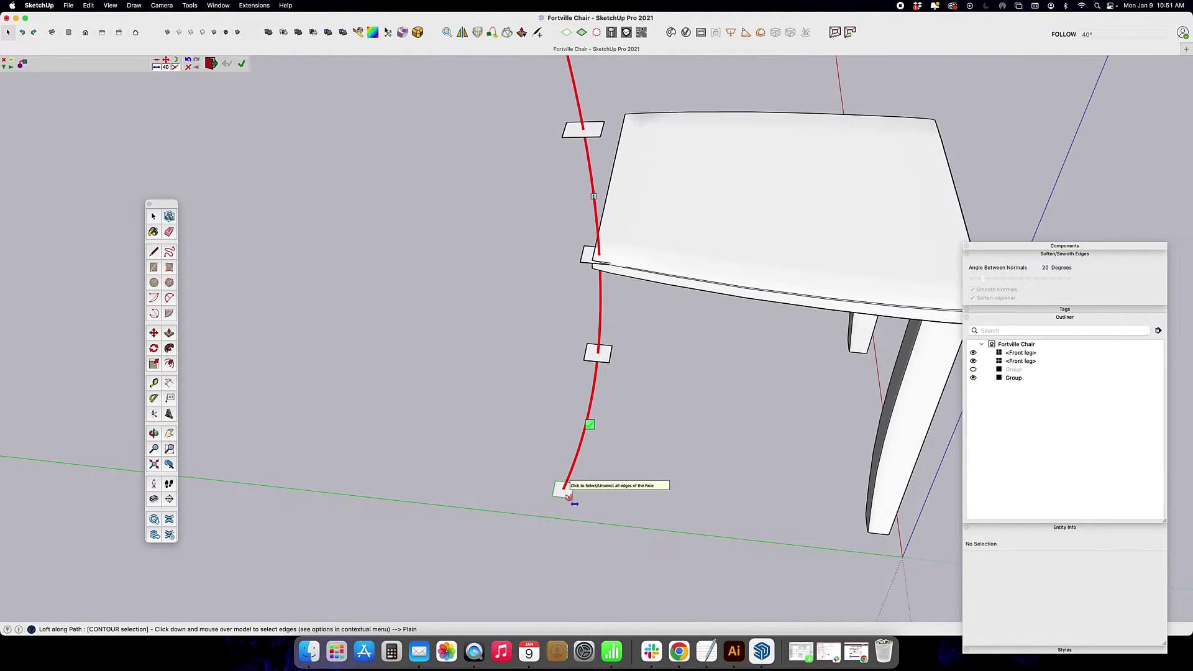
left_click(568, 494)
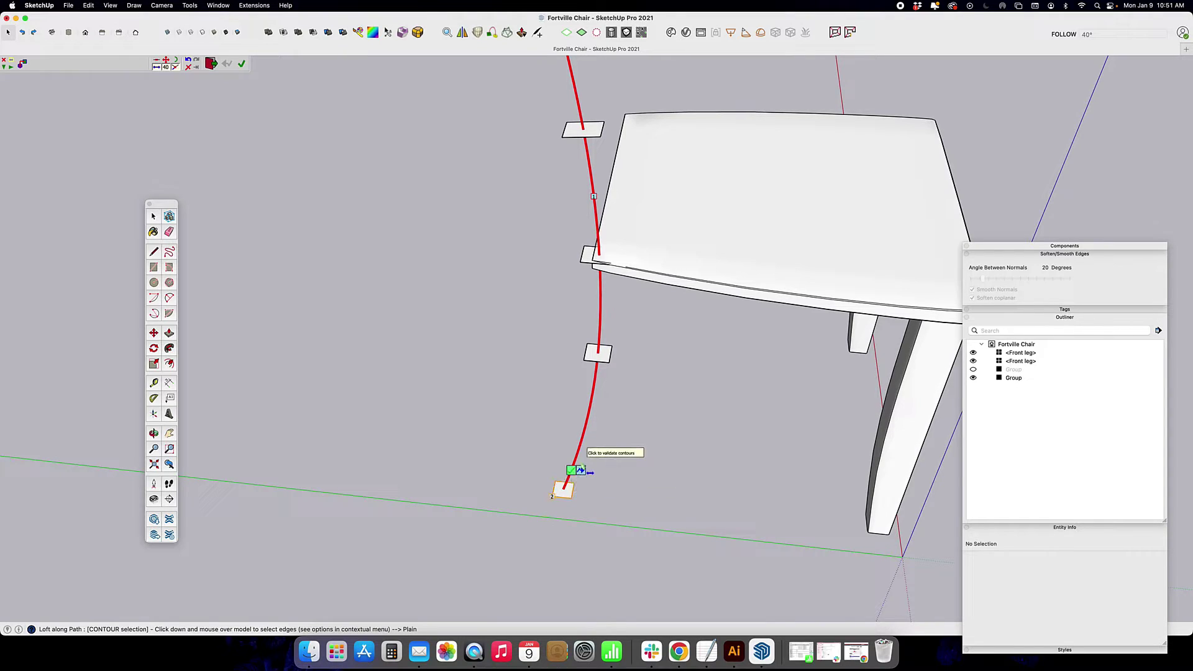
left_click(592, 358)
left_click(590, 255)
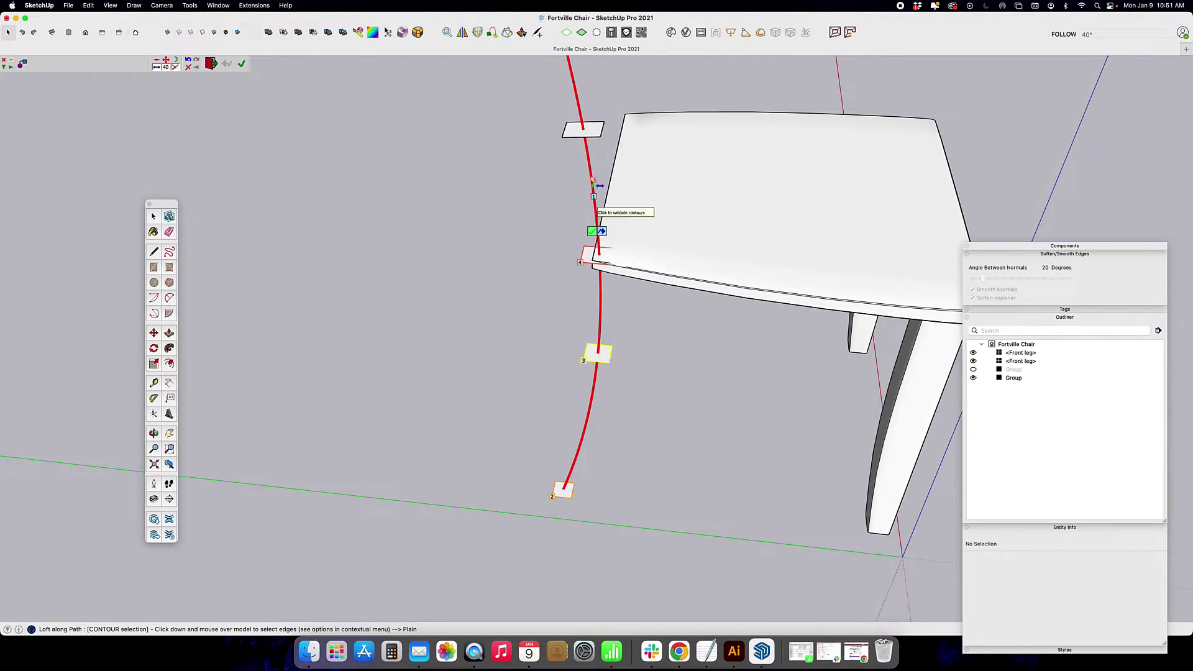
left_click(575, 125)
middle_click_drag(576, 120, 684, 345)
left_click(683, 343)
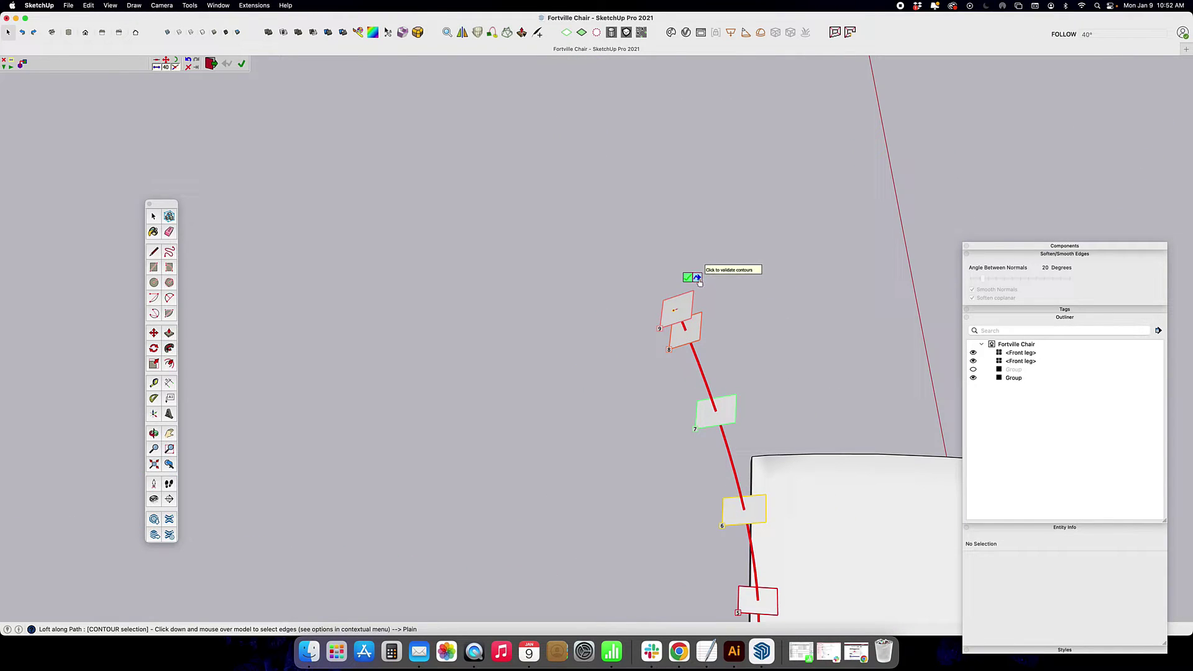
left_click(694, 286)
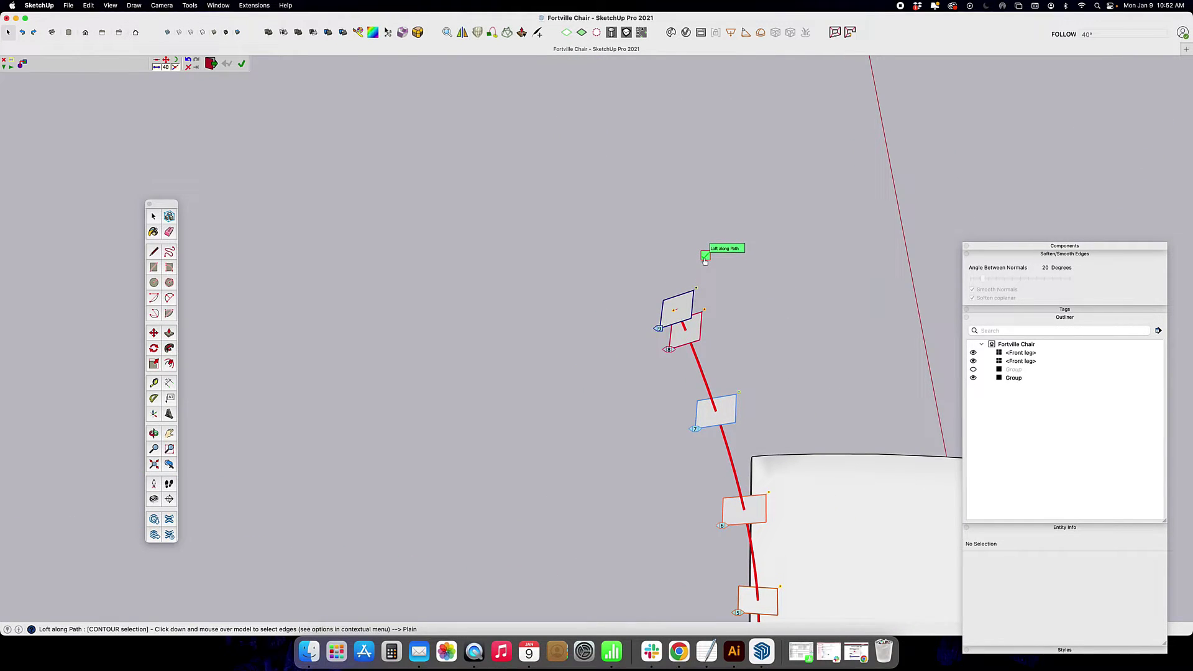
Generate the loft and switch loft methods until the leg curves smoothly
left_click(705, 257)
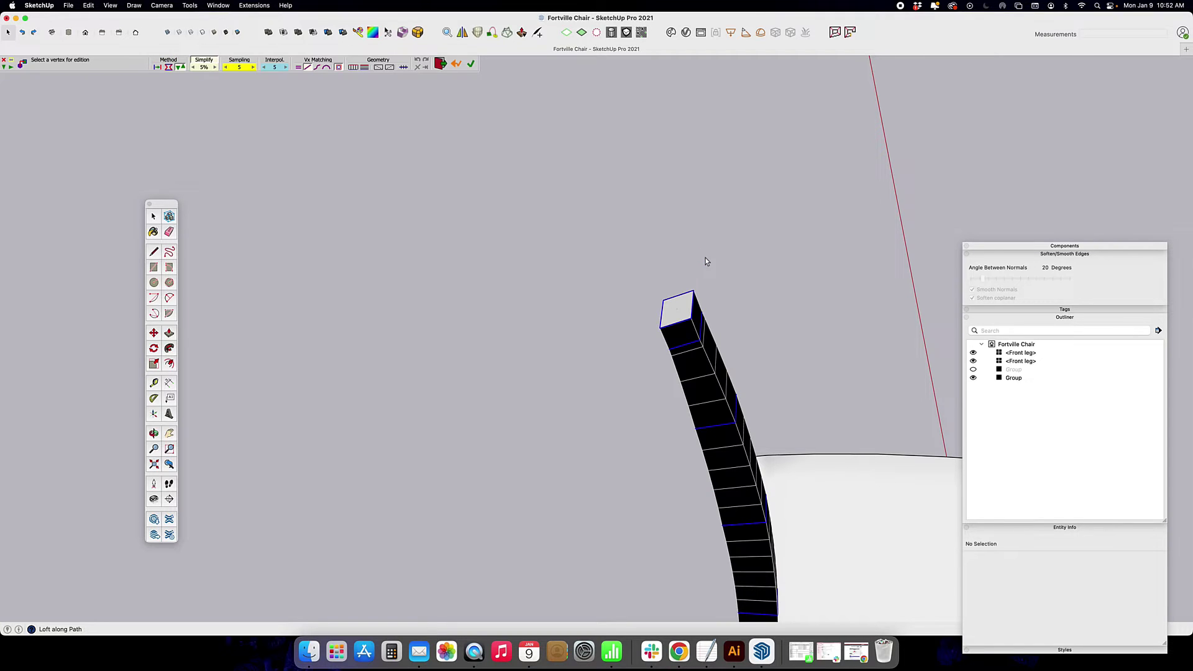
scroll(404, 222, "down", 5)
middle_click_drag(413, 235, 301, 186)
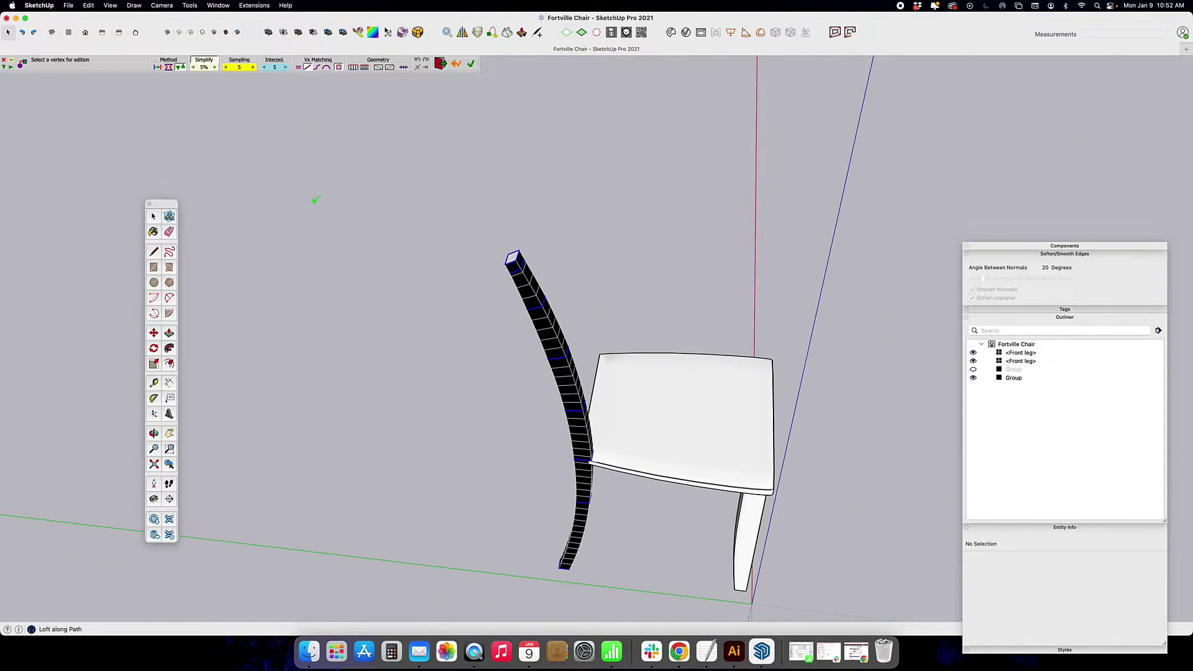
left_click(167, 70)
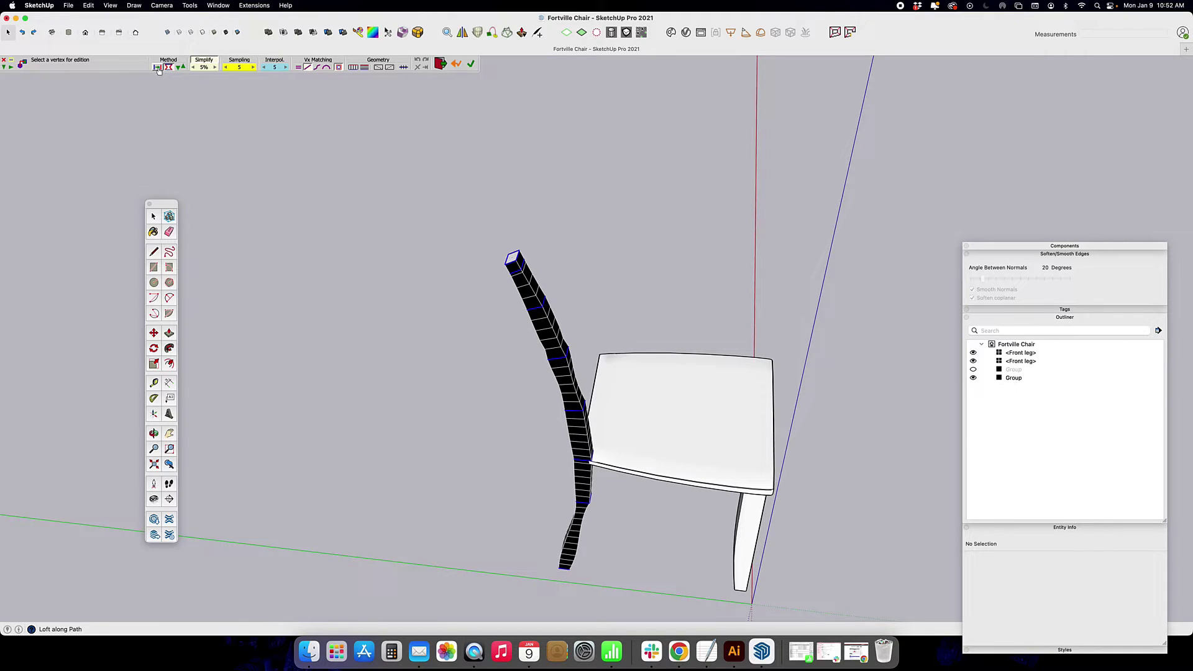
left_click(158, 67)
left_click(180, 68)
left_click(180, 69)
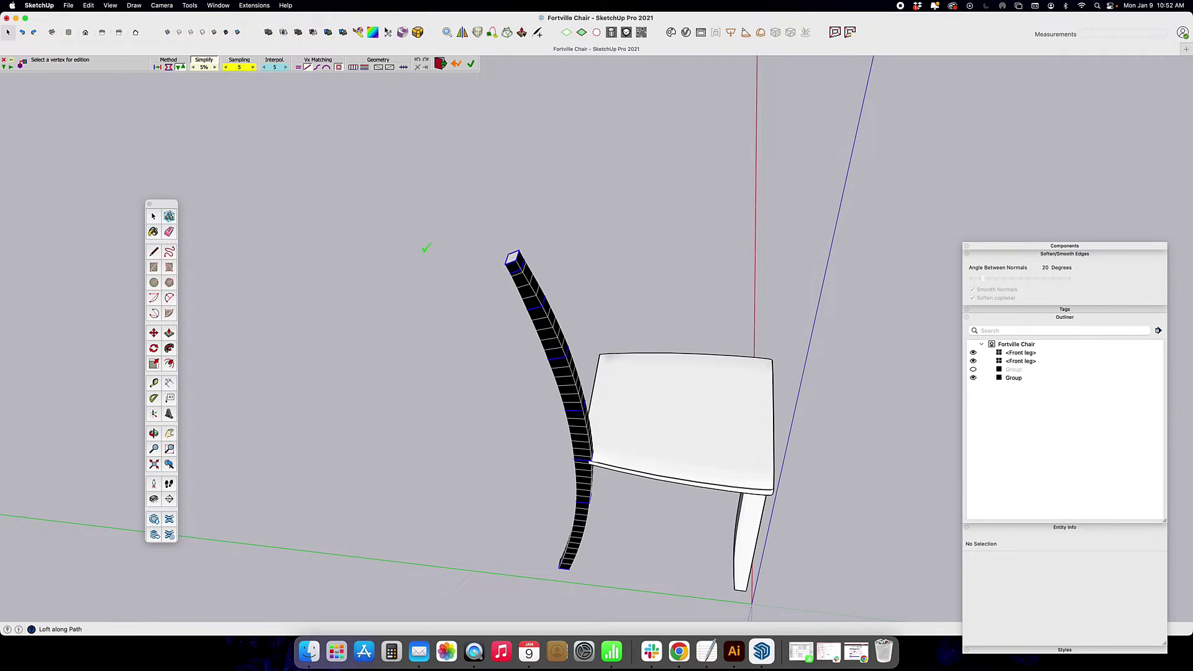
Validate the loft, leave the tool and select the new leg group
left_click(436, 324)
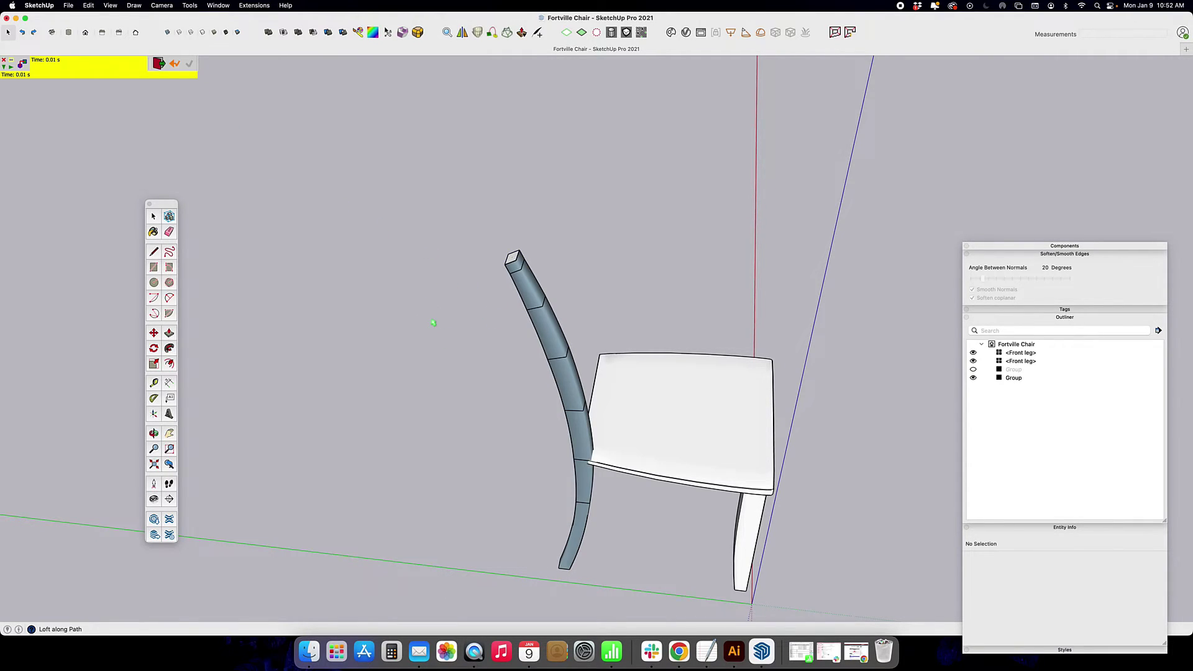
middle_click_drag(458, 376, 379, 350)
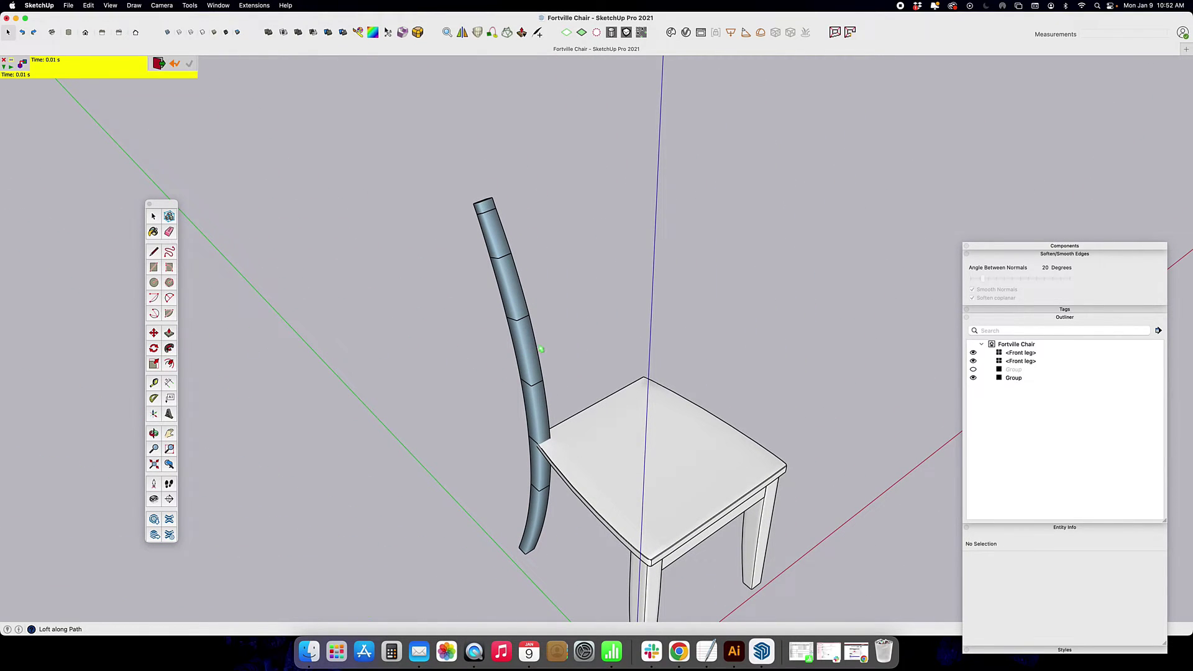
key("space")
left_click(534, 362)
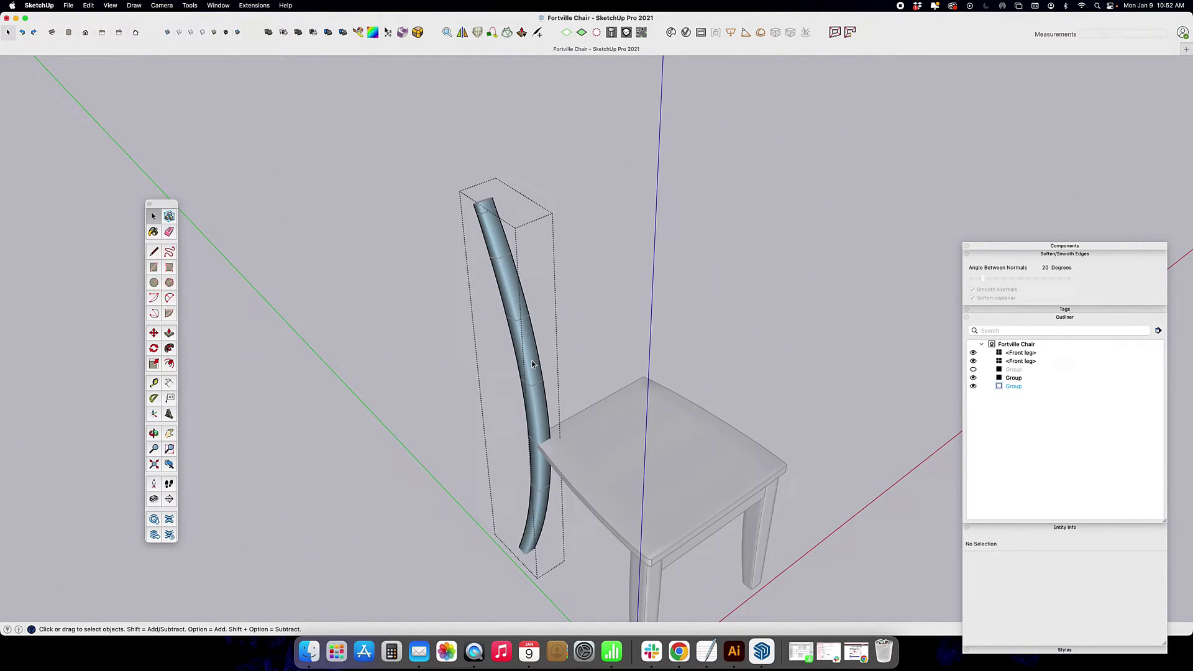
Reverse the leg's faces and toggle Smooth Normals off and back on
double_click(533, 364)
right_click(533, 361)
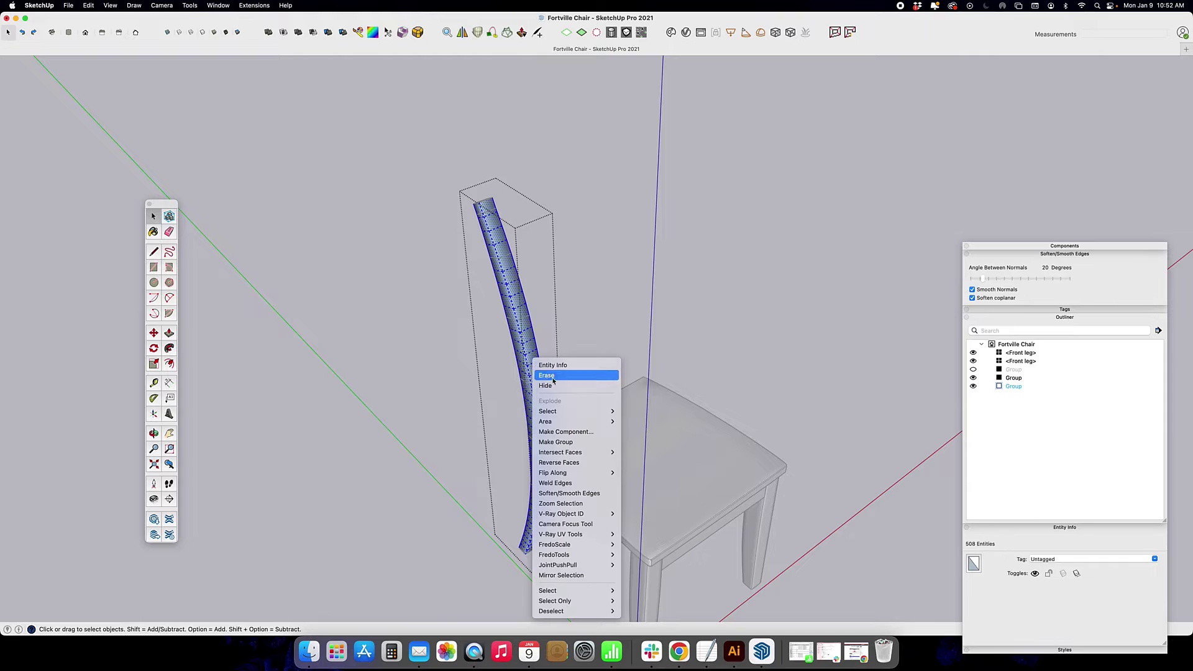
left_click(595, 463)
left_click(973, 290)
left_click(973, 290)
middle_click_drag(430, 333, 533, 207)
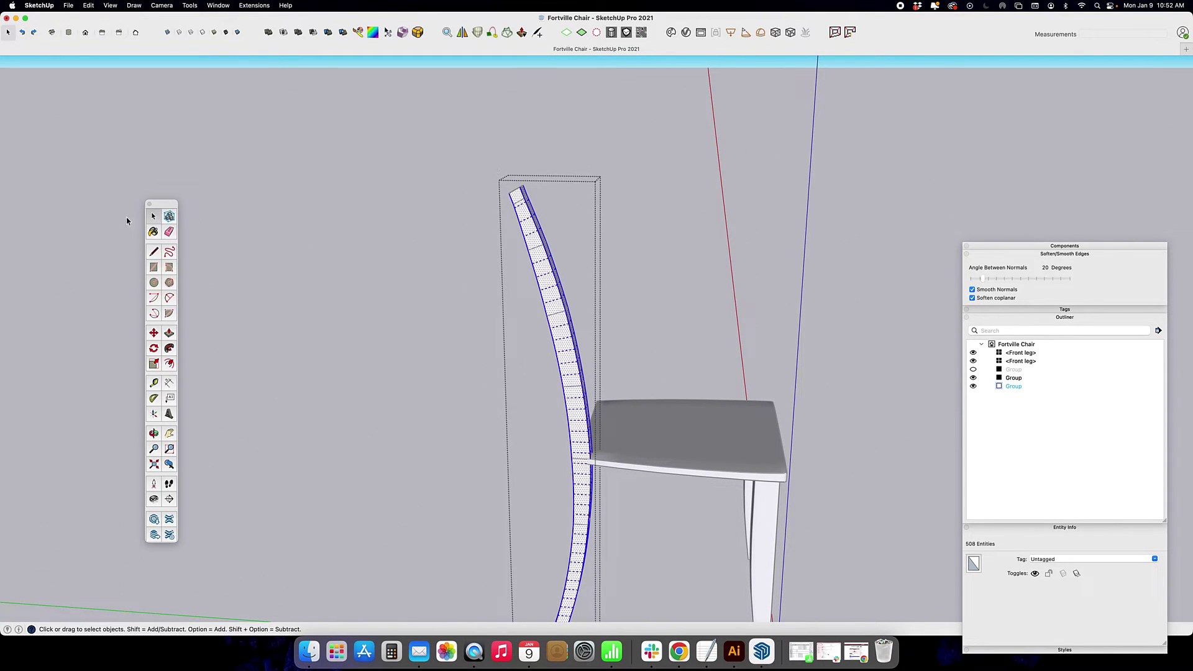
Deselect the faces, exit the leg group and orbit to inspect the smooth leg
left_click(286, 179)
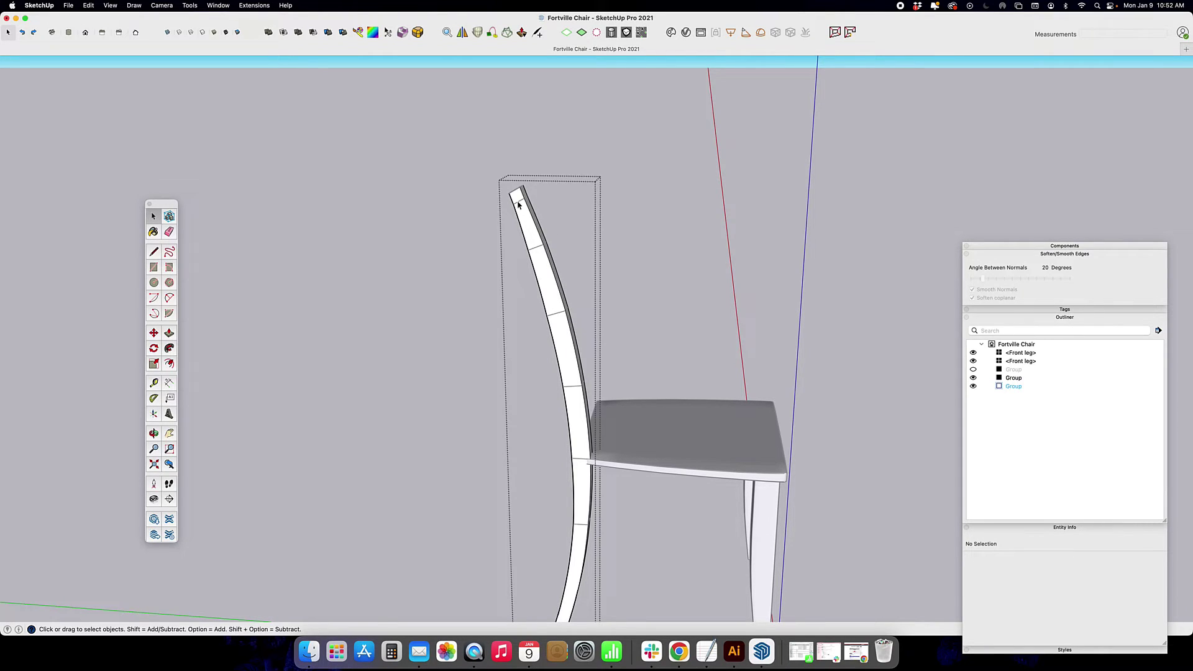
middle_click_drag(519, 236, 569, 256)
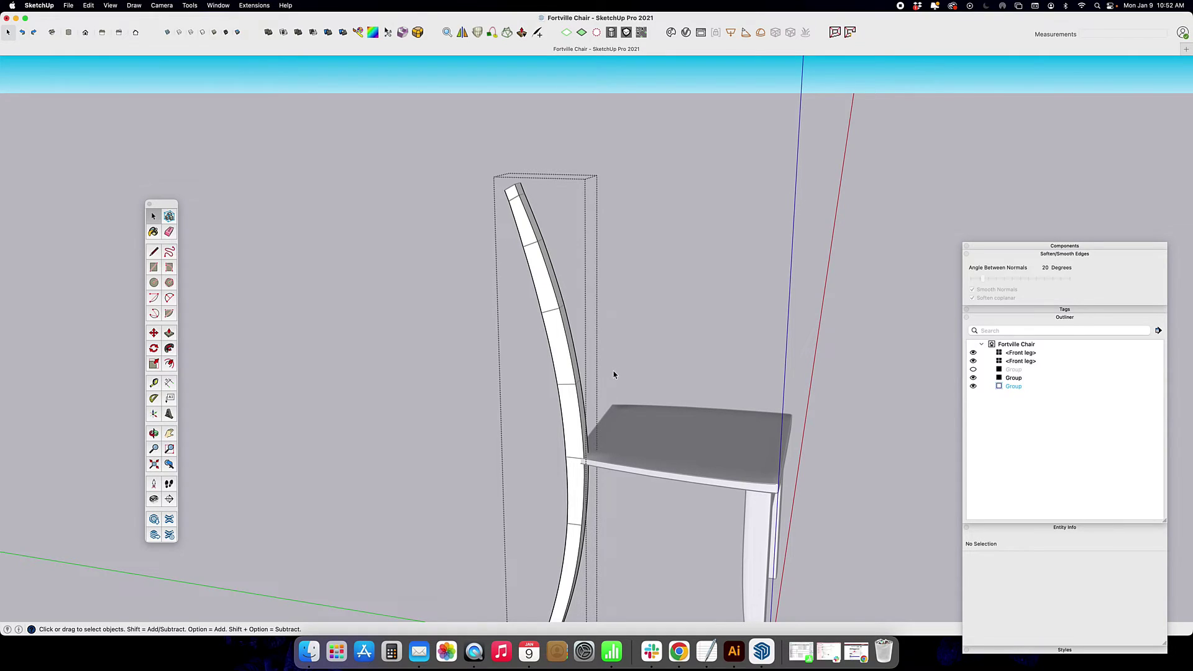
middle_click_drag(613, 374, 572, 448)
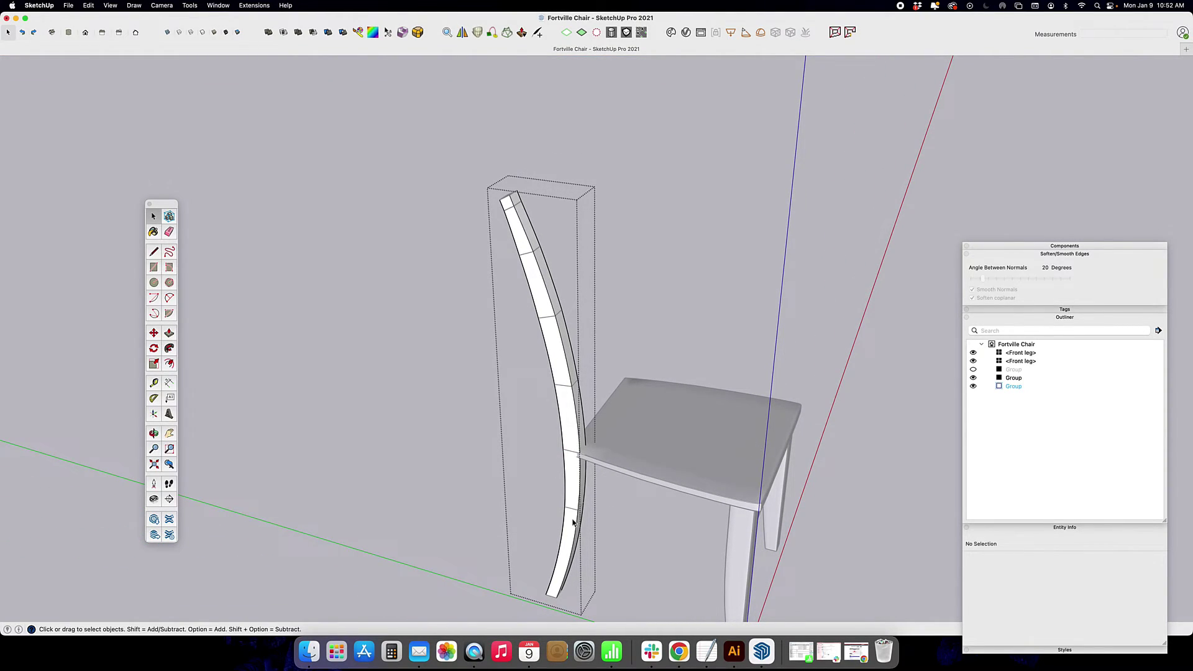
left_click(719, 310)
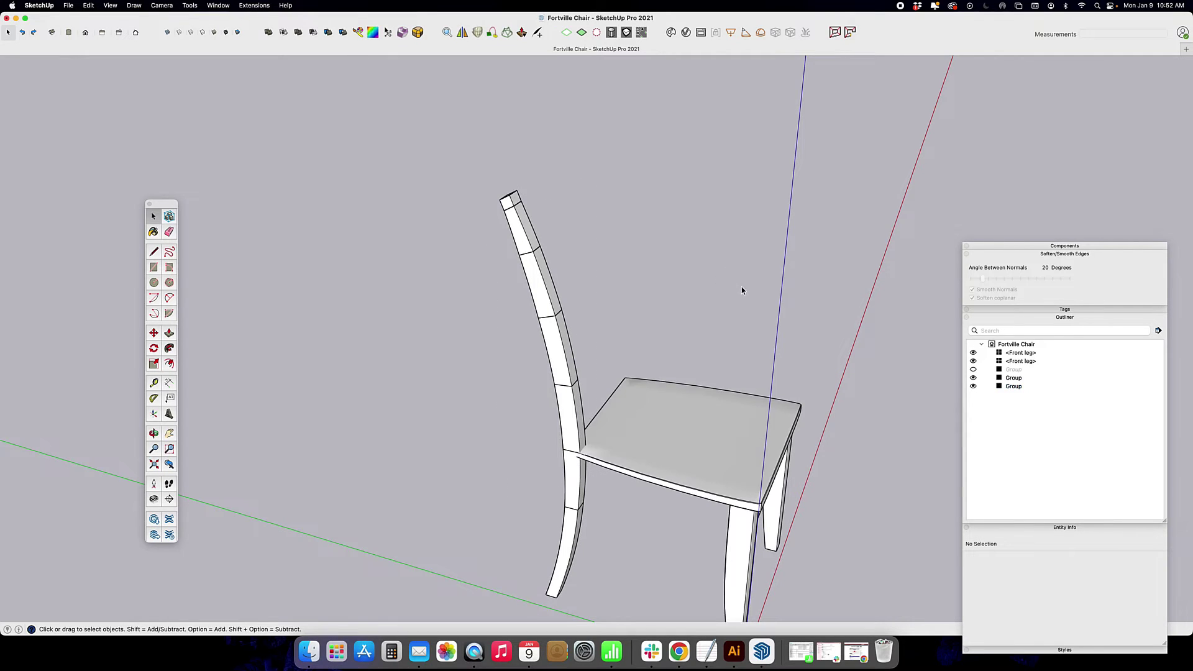
middle_click_drag(743, 290, 640, 325)
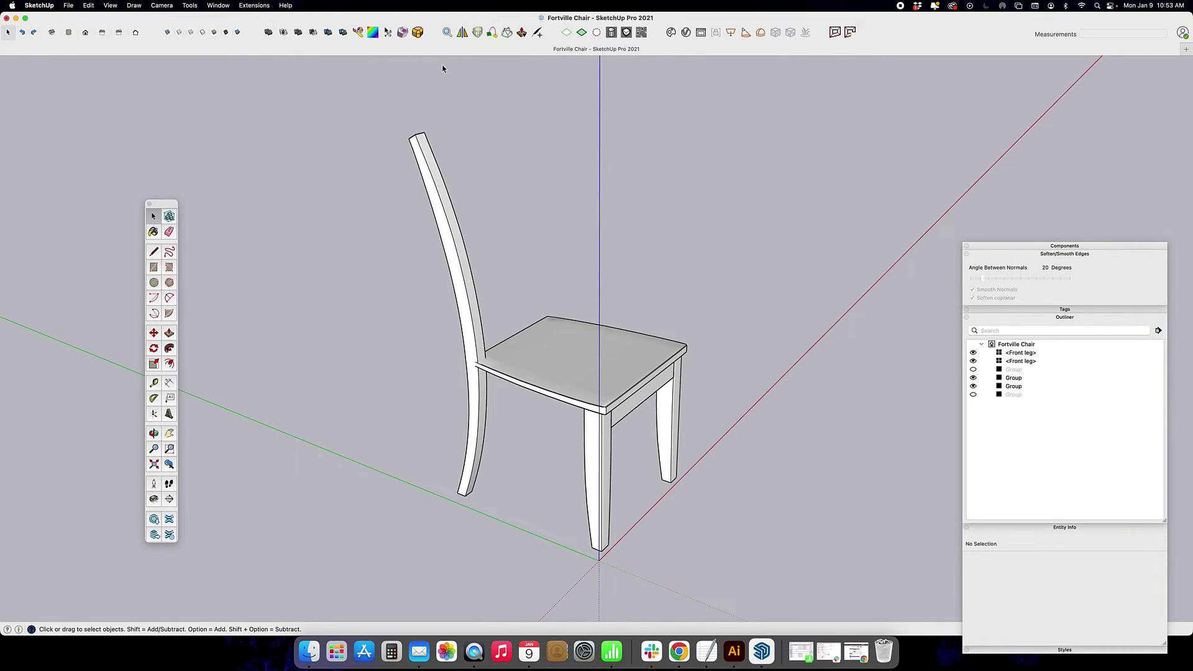
Mirror the back leg across a vertical line to the seat's other side, keeping the original
left_click(432, 167)
left_click(462, 31)
left_click(643, 401)
left_click(644, 445)
left_click(706, 461)
left_click(581, 227)
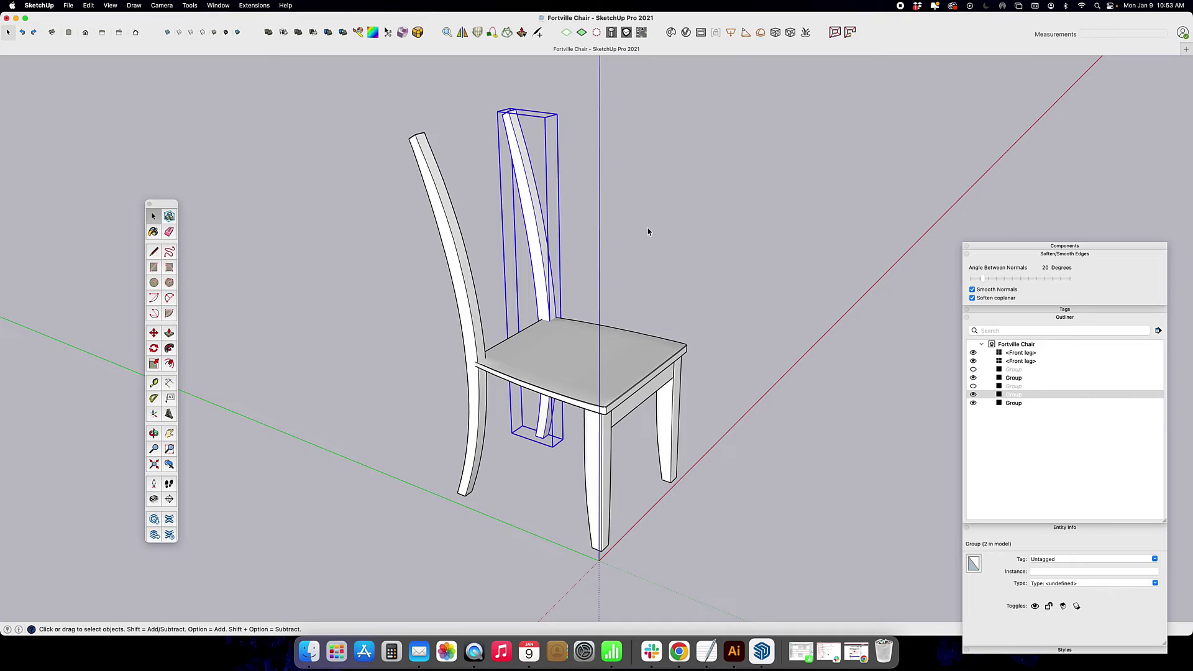
left_click(808, 282)
middle_click_drag(819, 317, 475, 336)
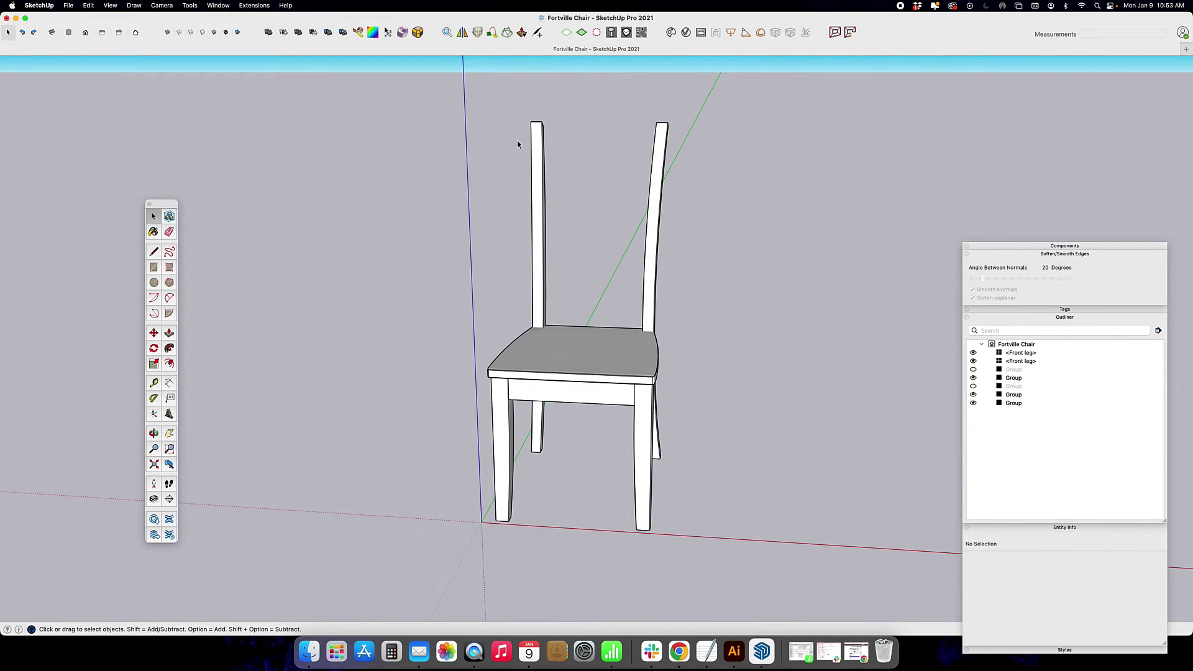
middle_click_drag(579, 306, 761, 621)
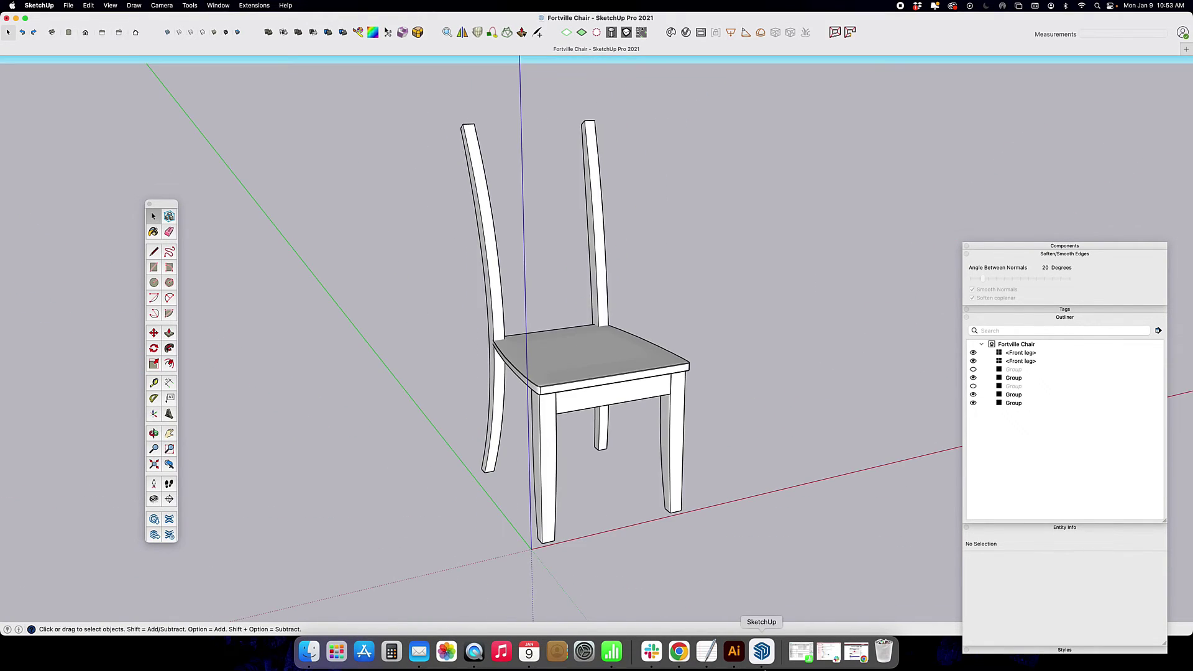